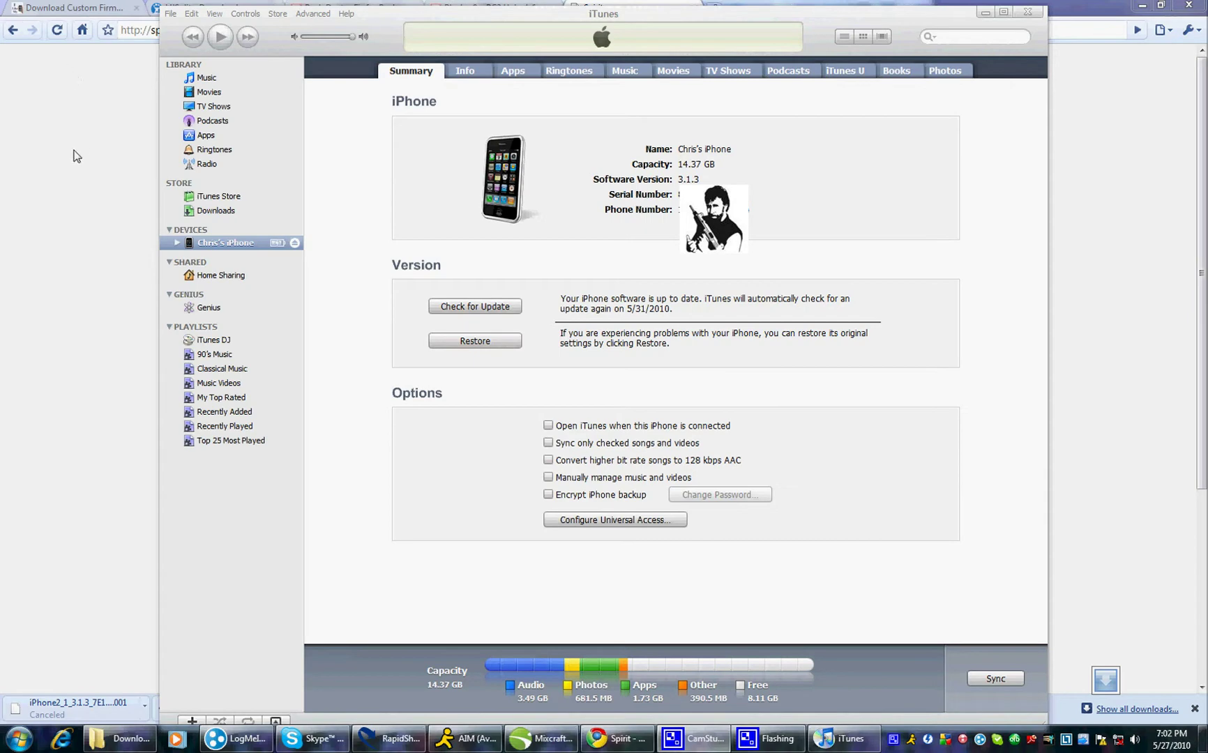
Step: Bring the Spirit jailbreak download page in Chrome to the front
left_click(106, 201)
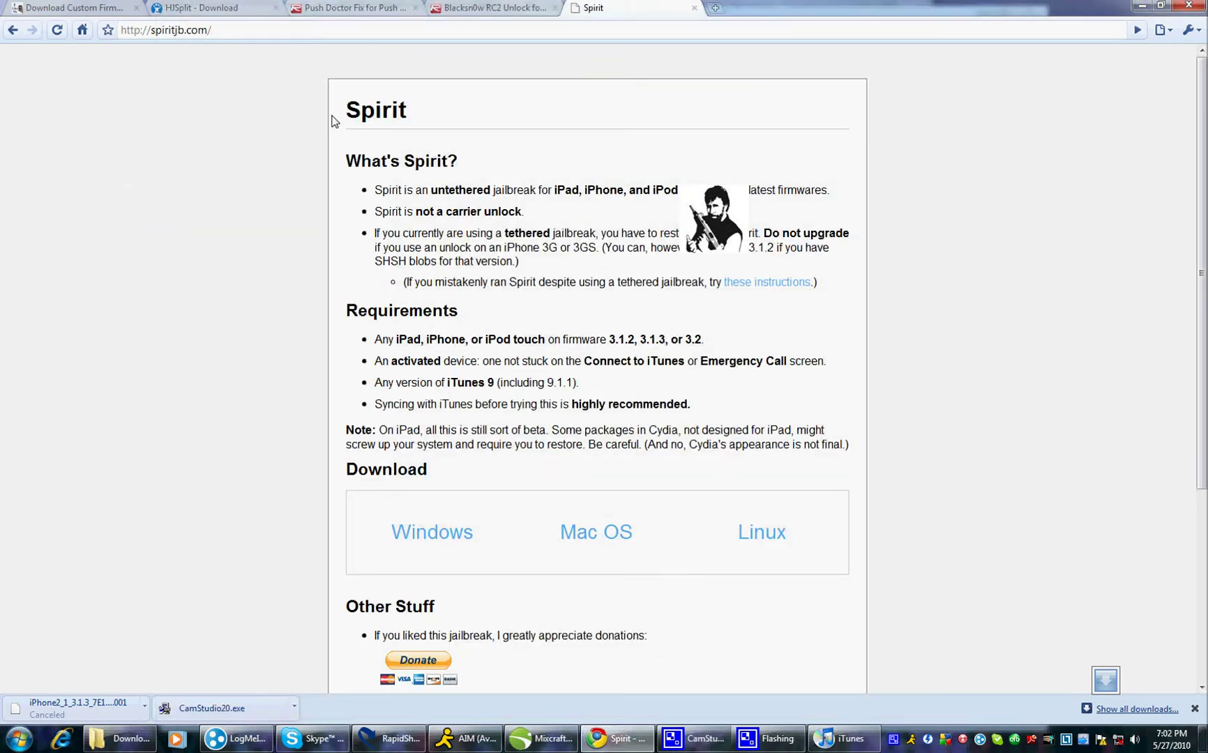
Step: Switch to the 'Download Custom Firmware 3.1.3 IPSW' article and scroll back to its top
left_click(113, 14)
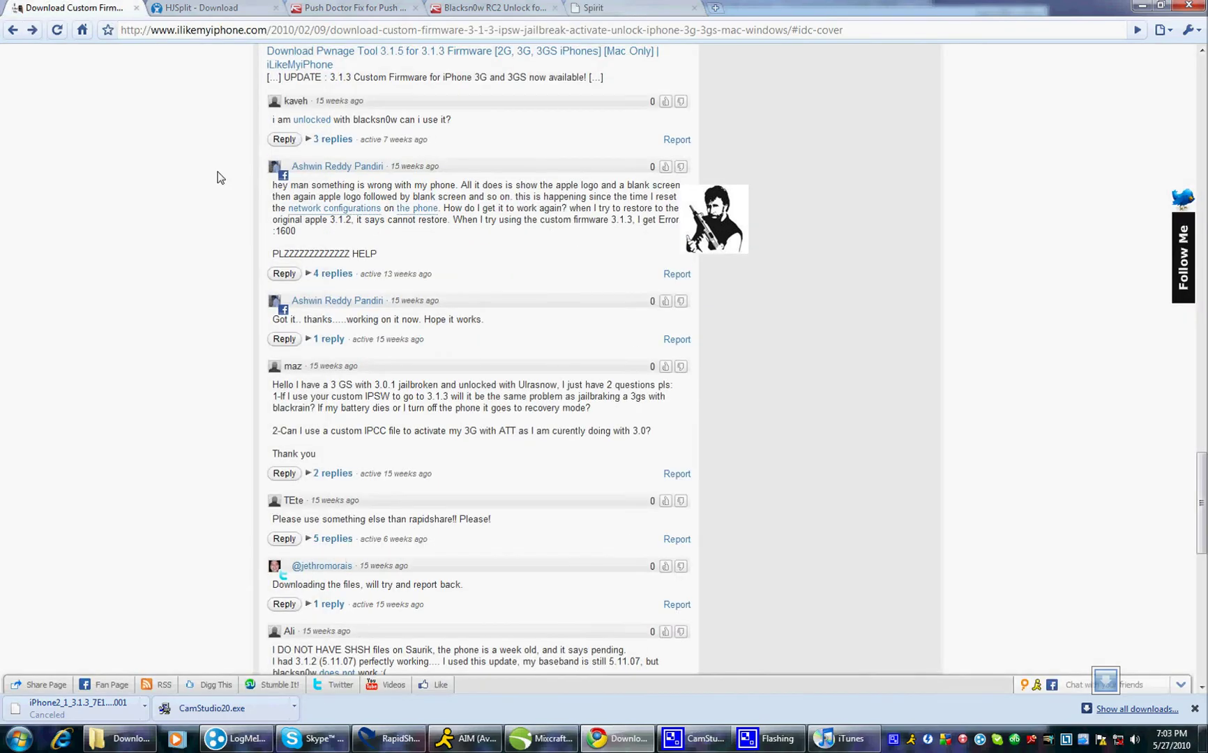
scroll(217, 177, "up", 15)
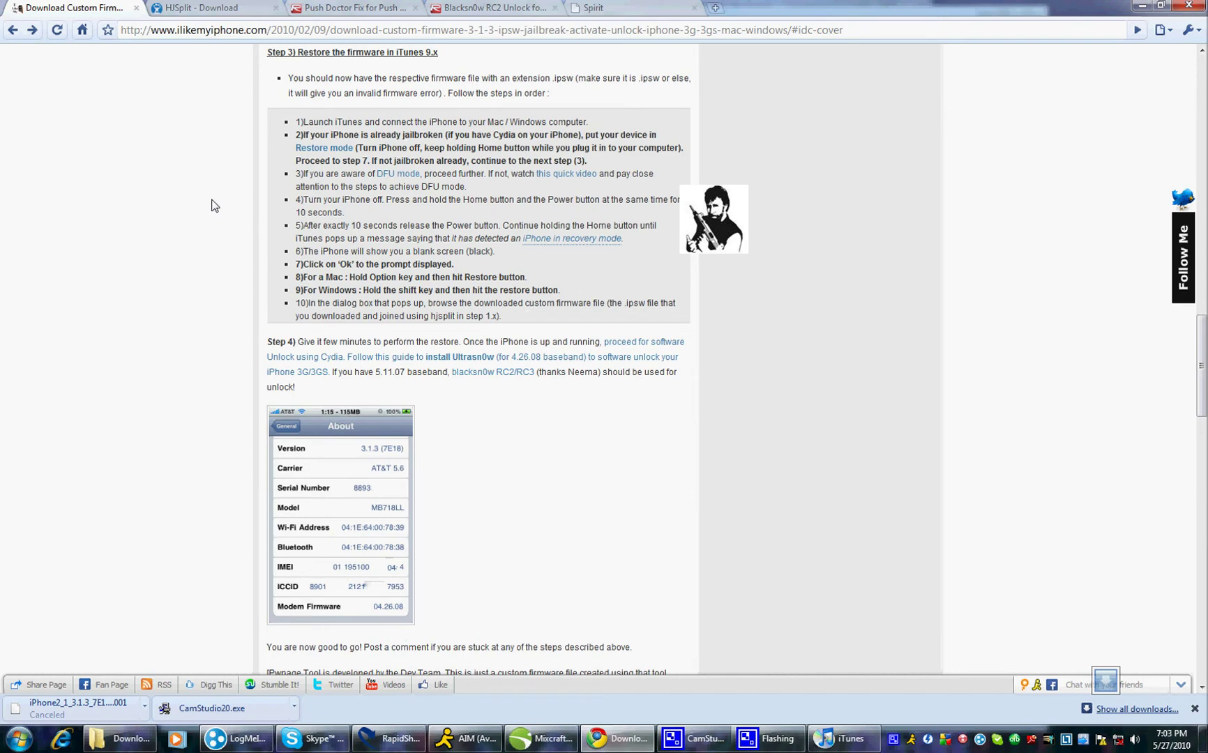
scroll(214, 205, "down", 3)
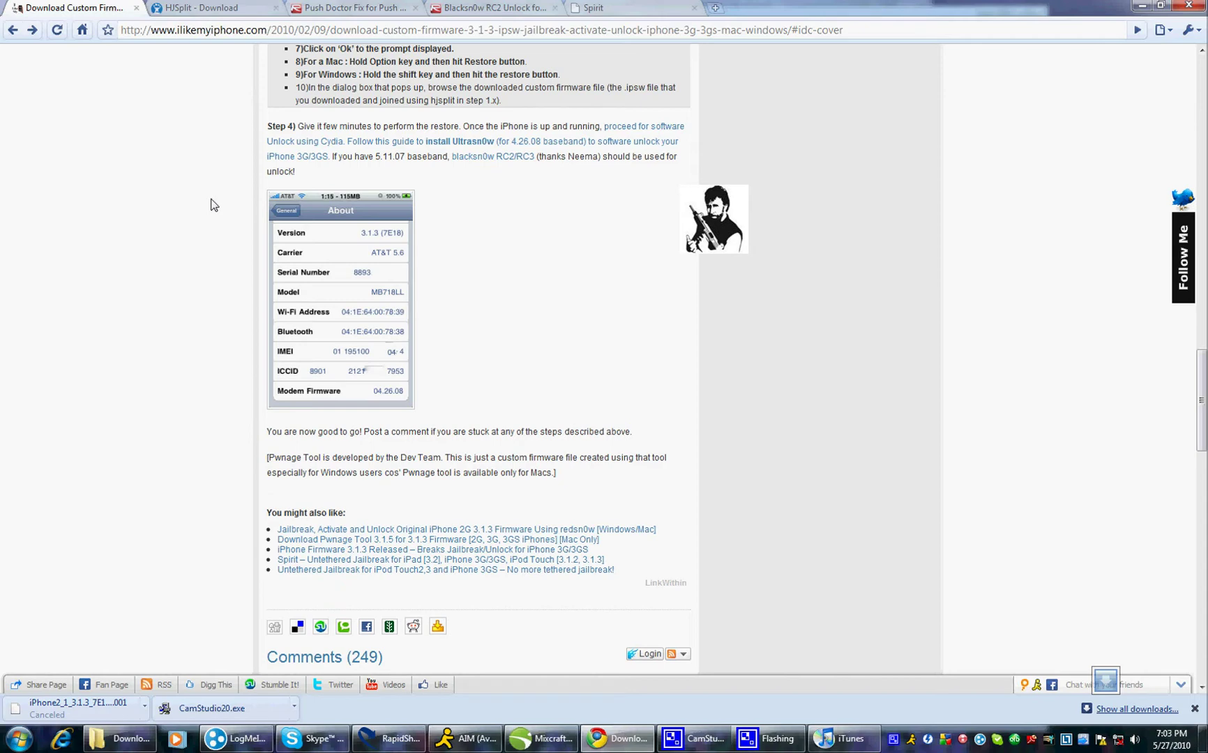
scroll(214, 205, "up", 1)
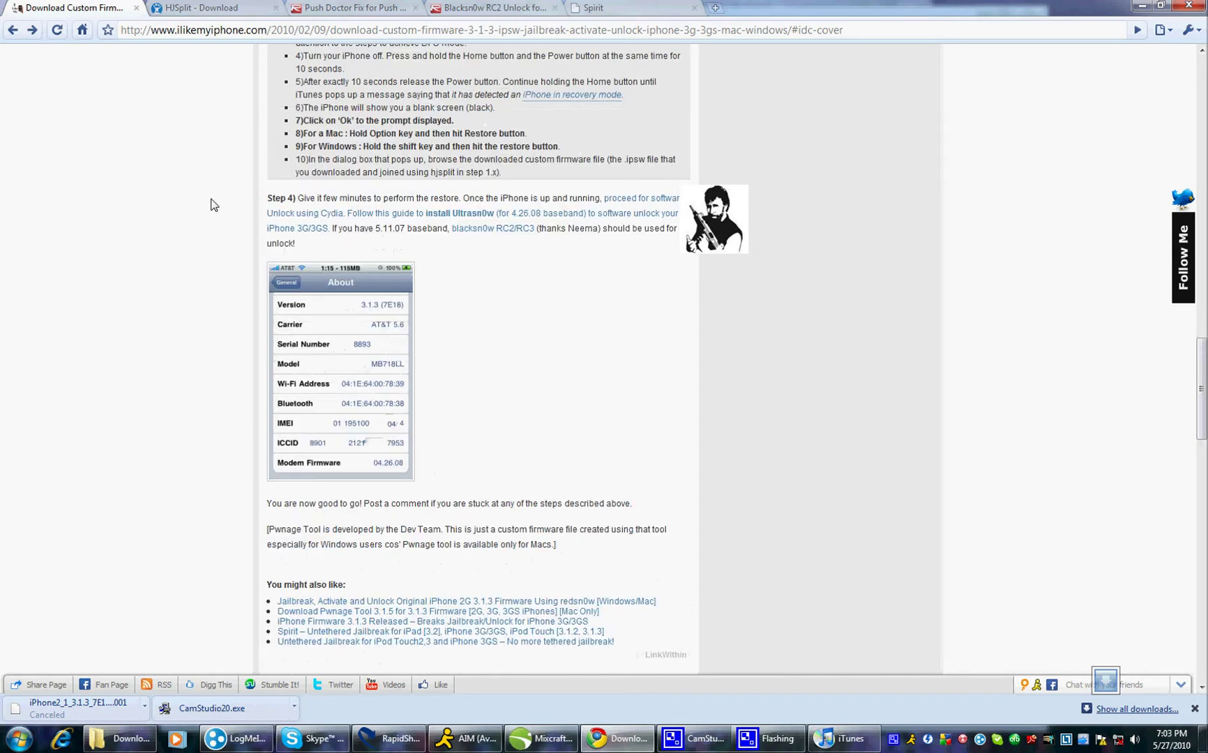
scroll(214, 205, "up", 12)
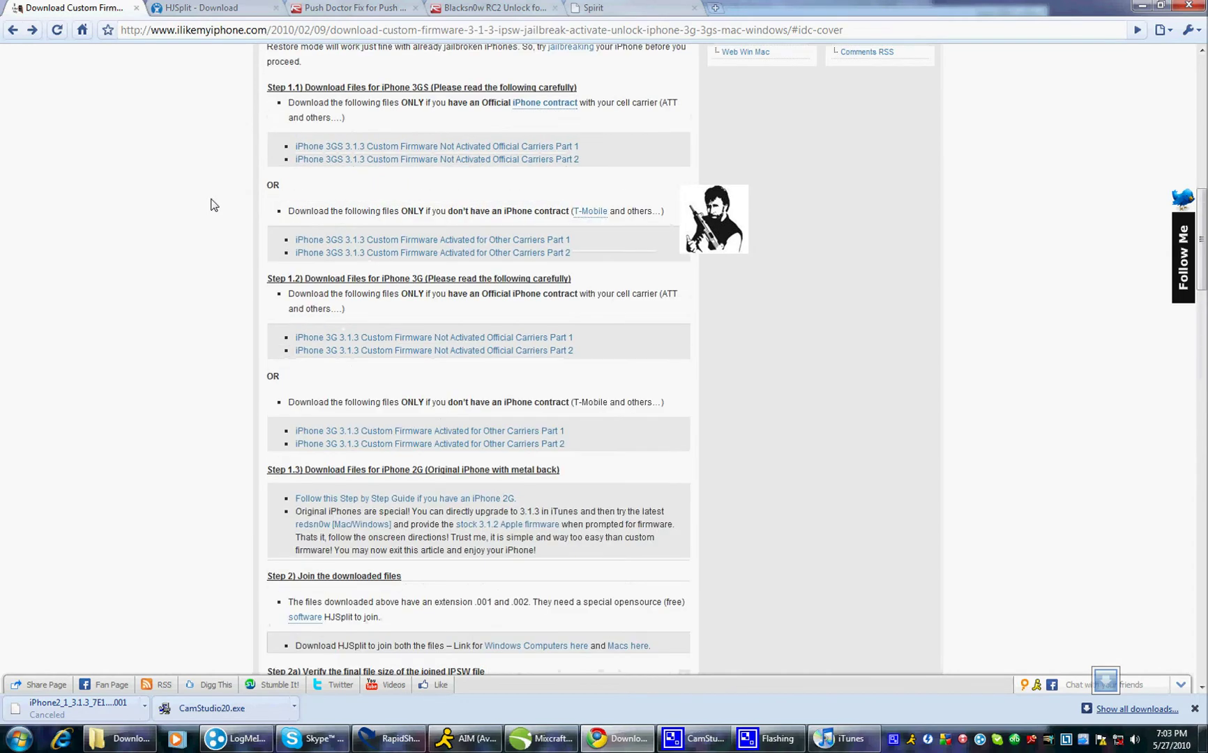
scroll(214, 205, "up", 10)
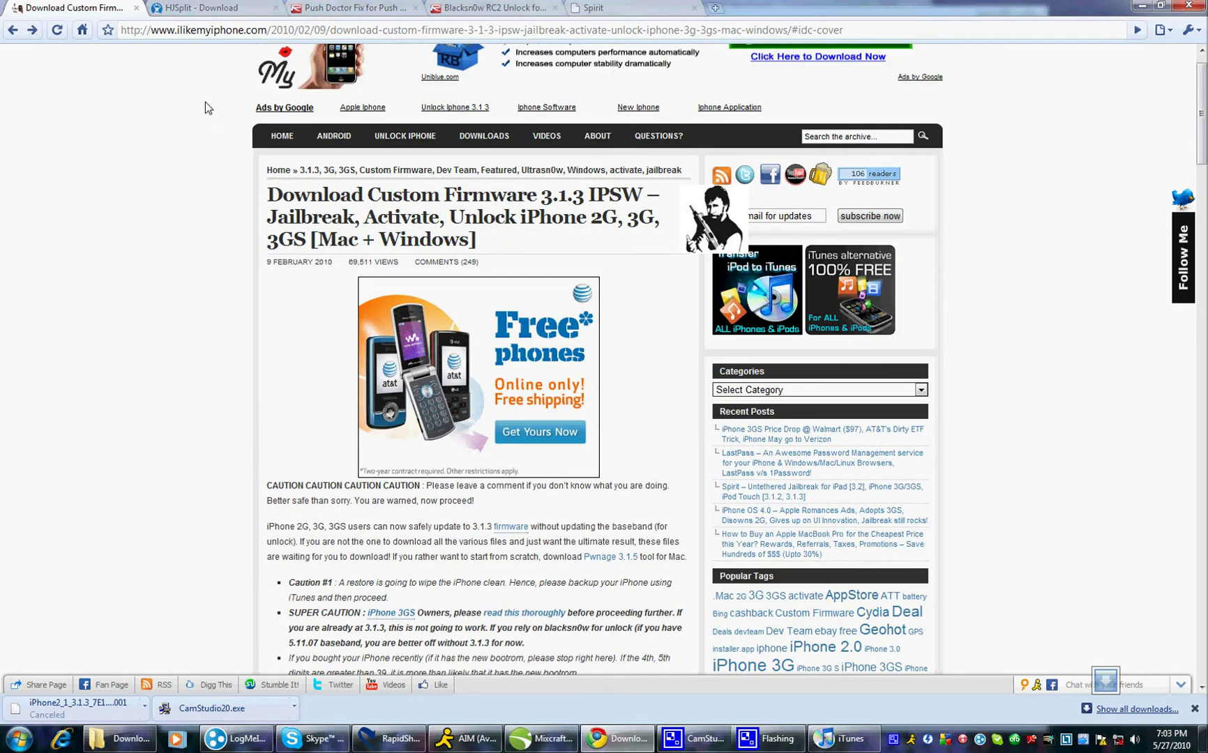
Step: Scroll to the Step 1.1–1.3 links and open the activated 3.1.3 firmware Part 1 download
left_click(209, 30)
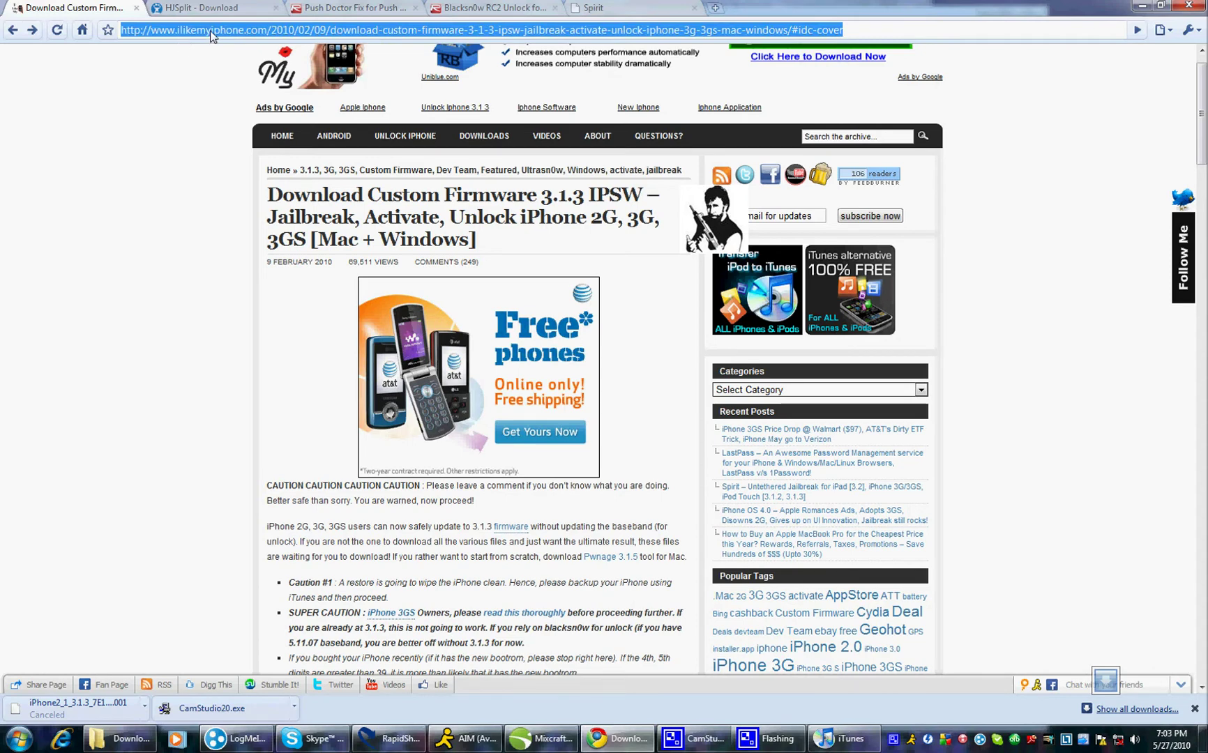
scroll(154, 255, "down", 2)
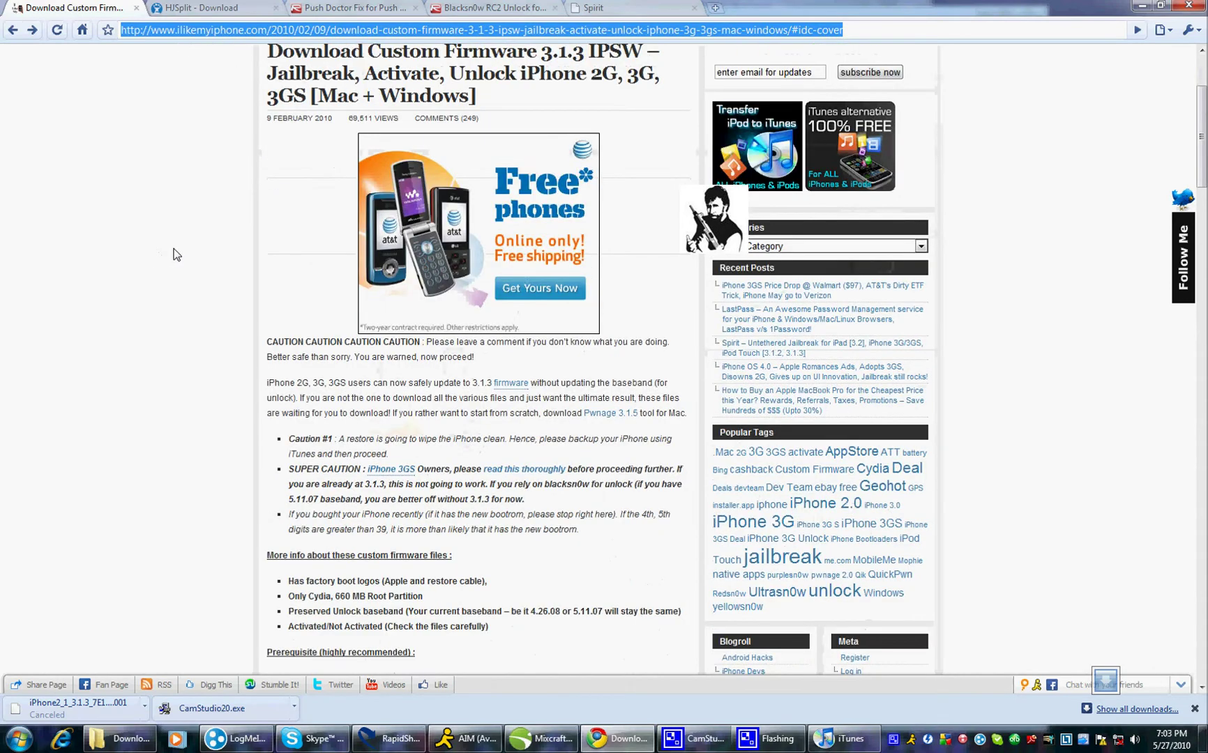
left_click(174, 254)
scroll(195, 304, "down", 4)
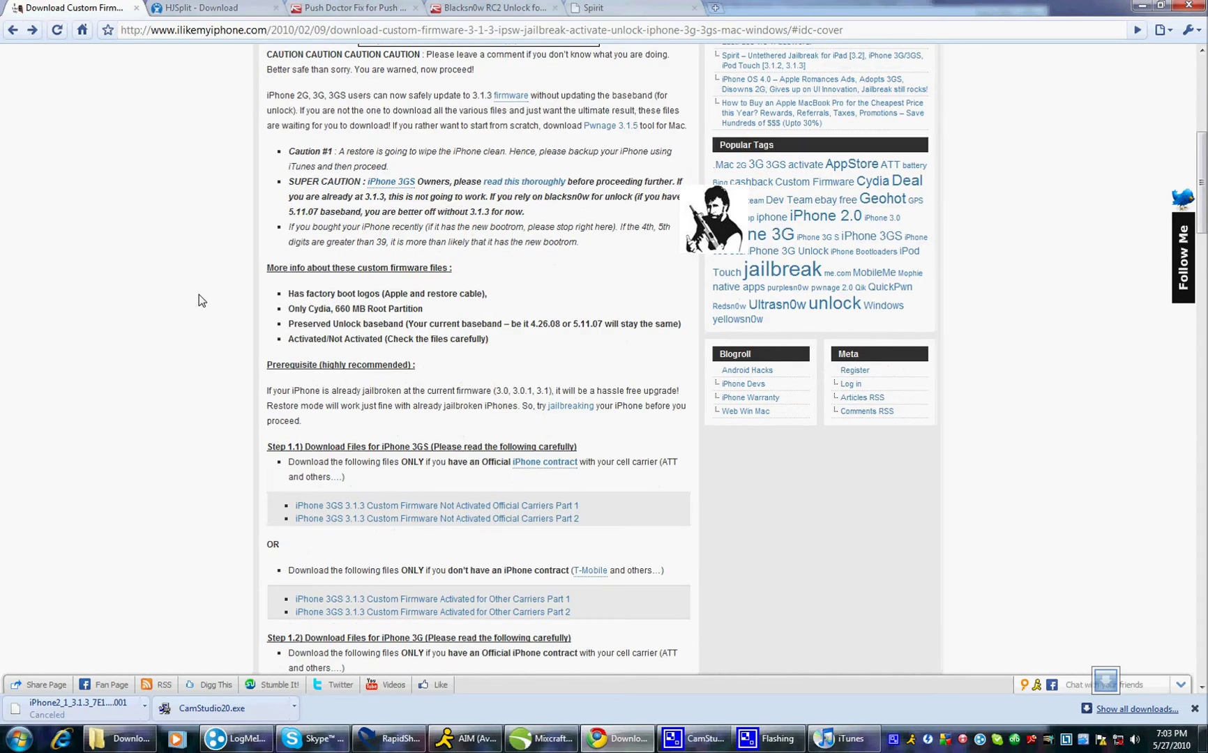
scroll(196, 301, "down", 4)
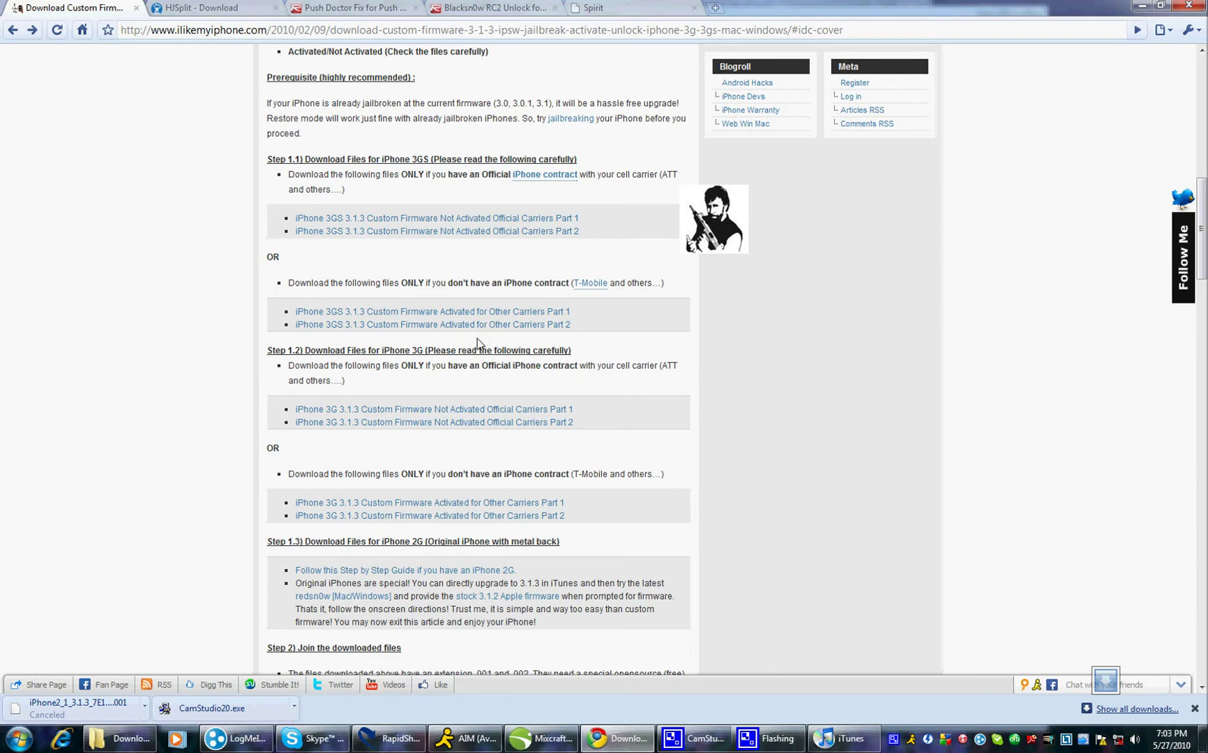
left_click(485, 314)
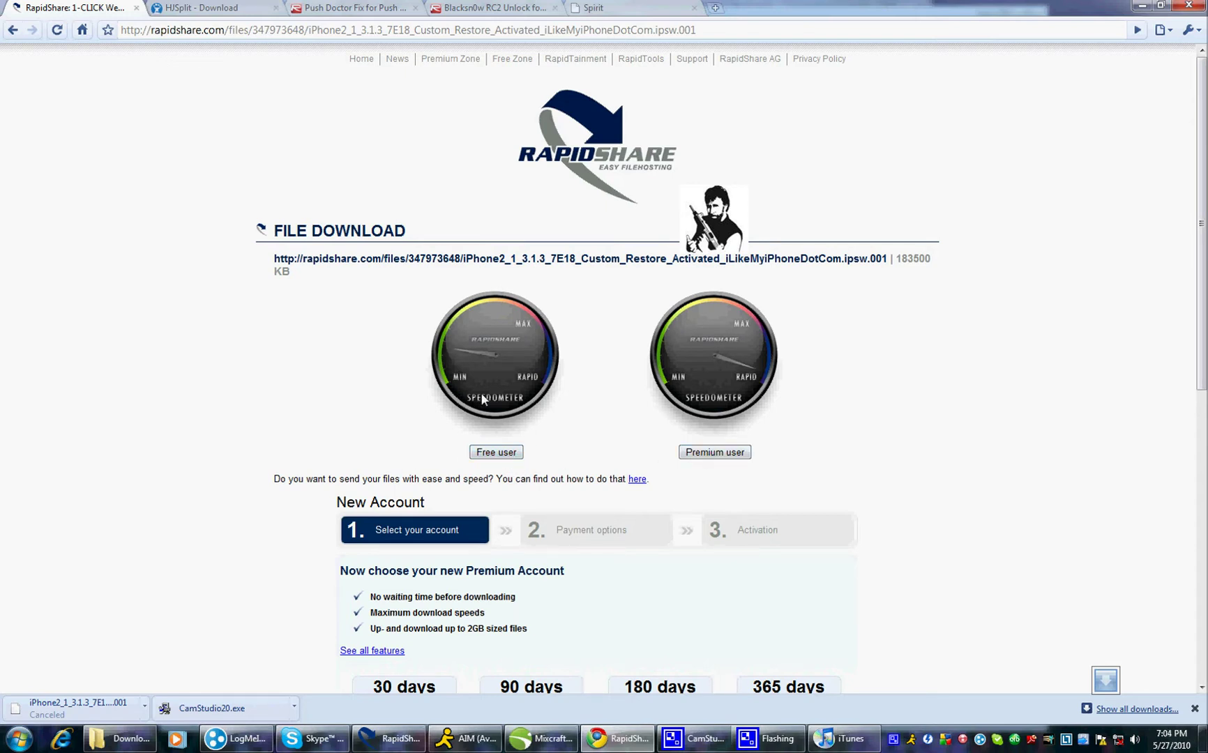
left_click(497, 452)
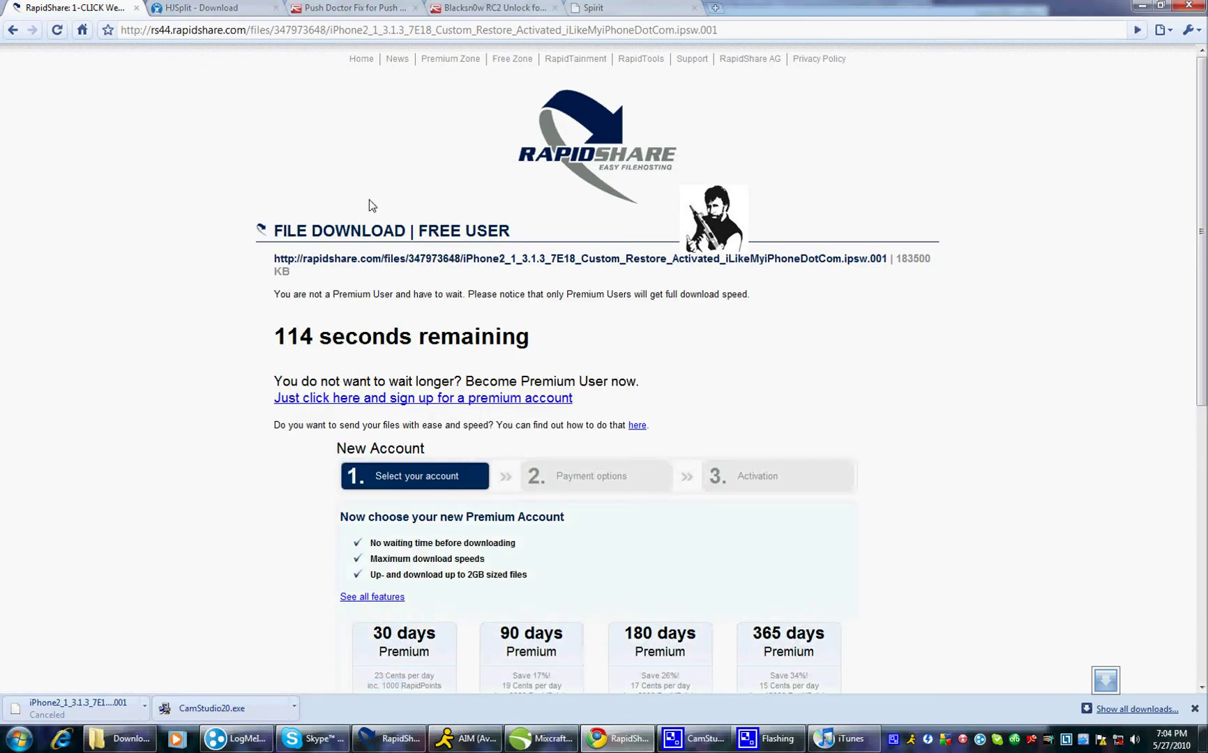
key("BackSpace")
key("BackSpace")
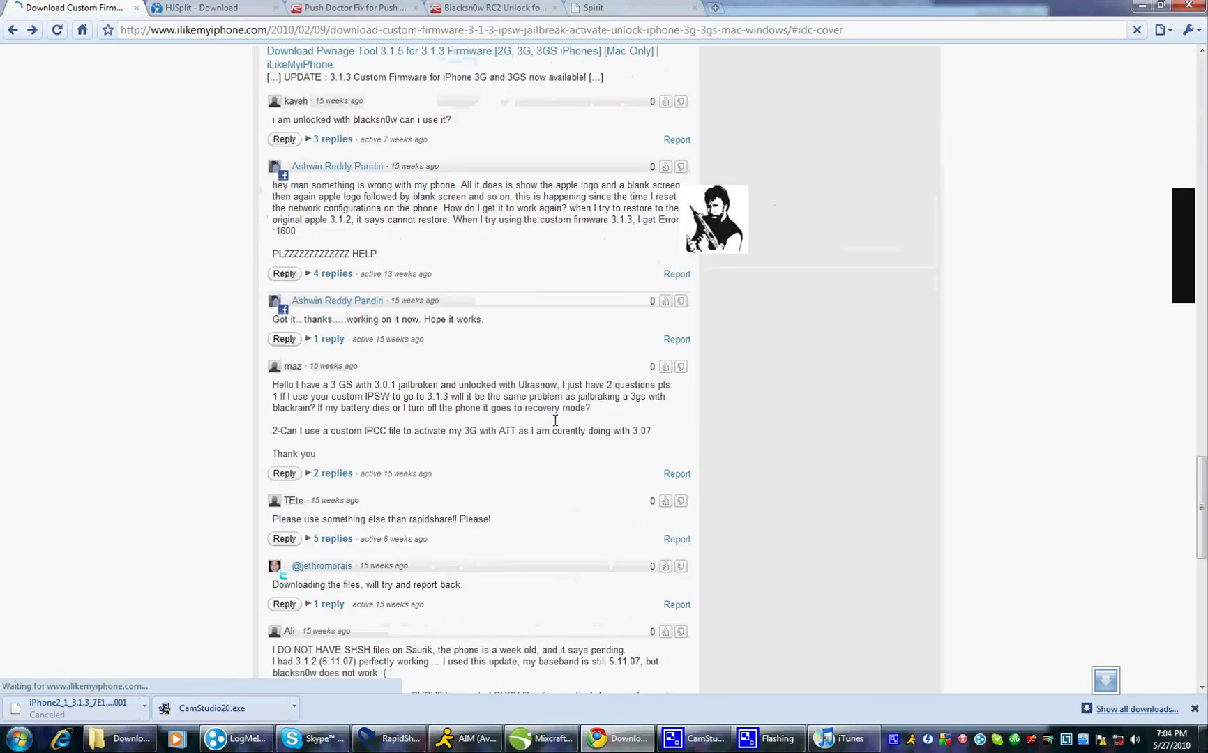
scroll(554, 420, "up", 20)
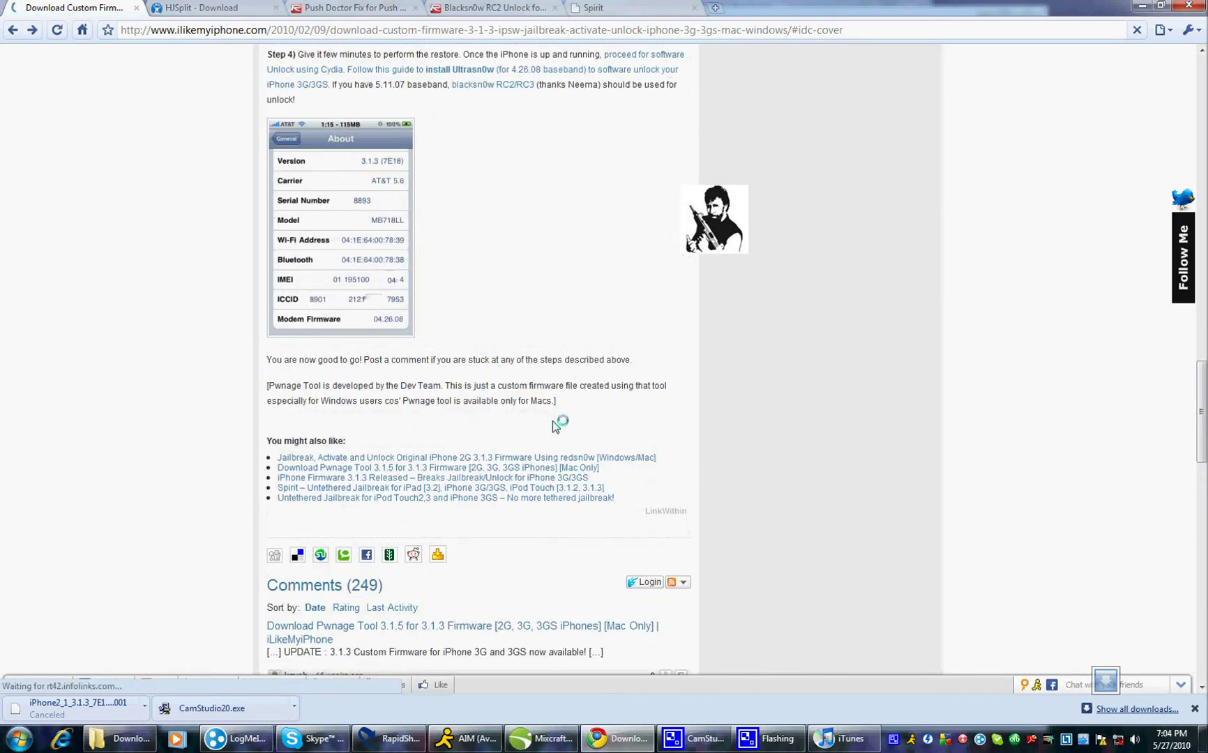
scroll(552, 420, "up", 15)
scroll(500, 452, "down", 6)
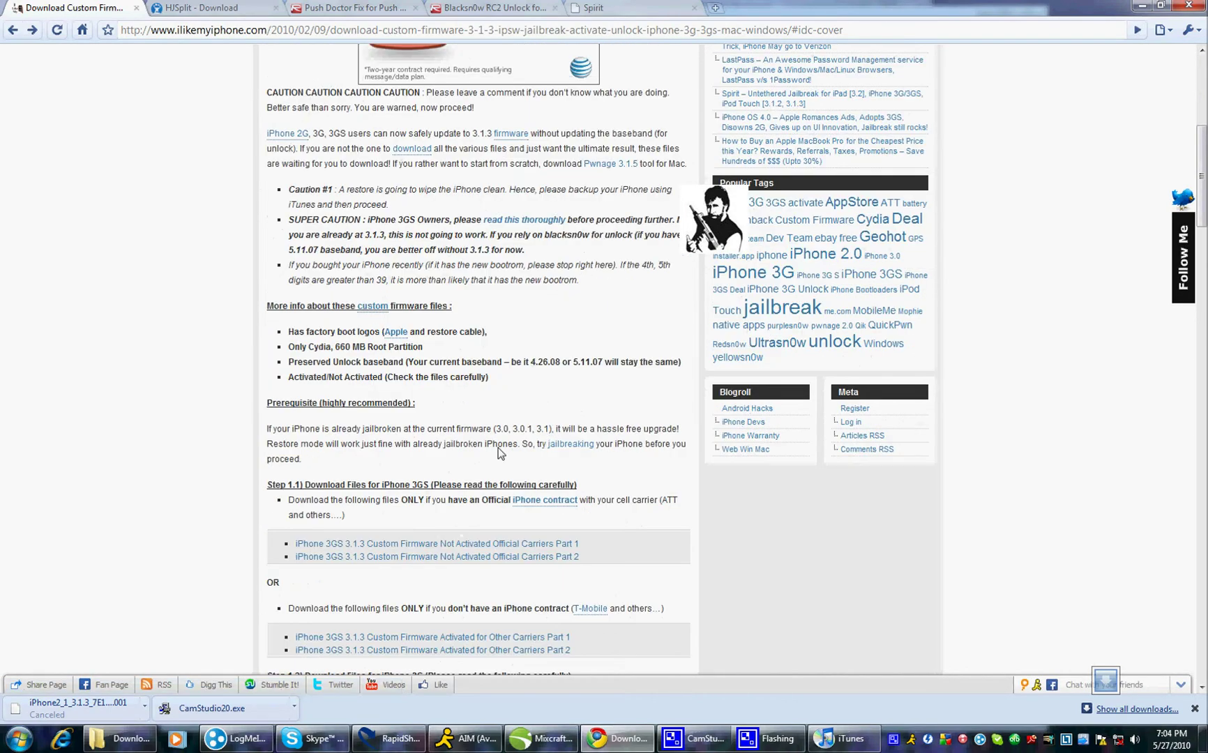
left_click(118, 739)
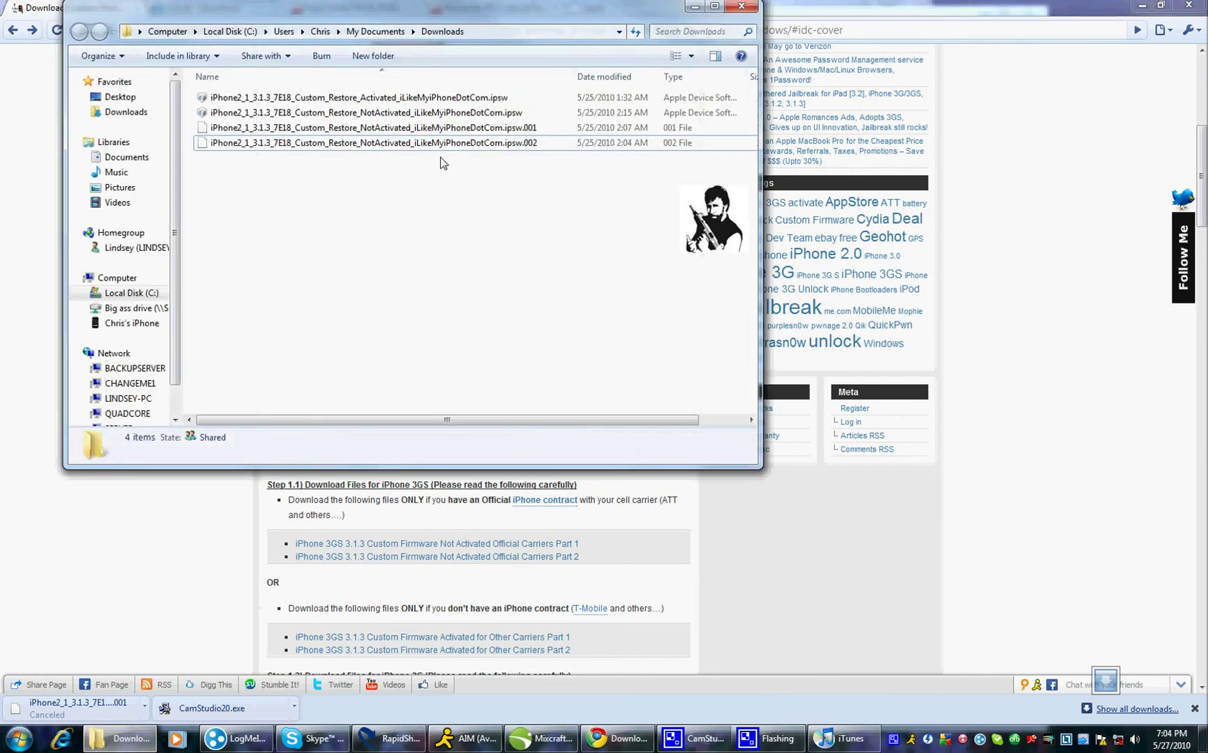
left_click(538, 145)
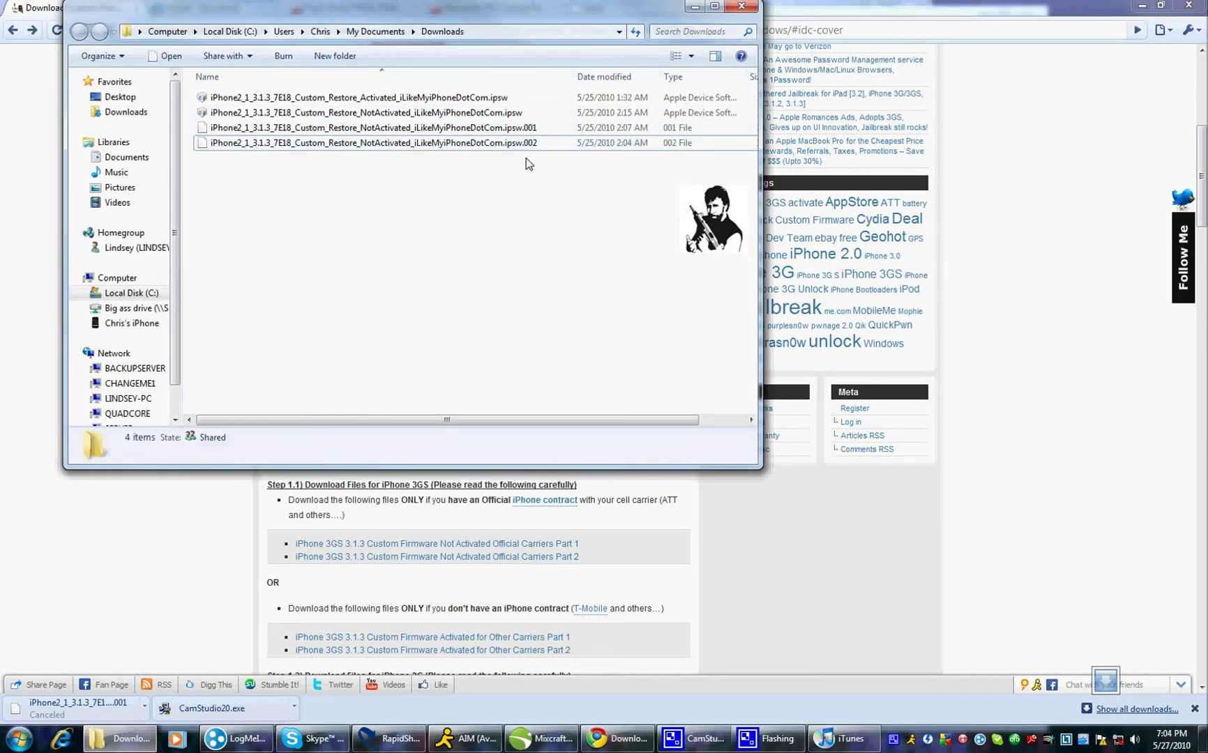
left_click(46, 219)
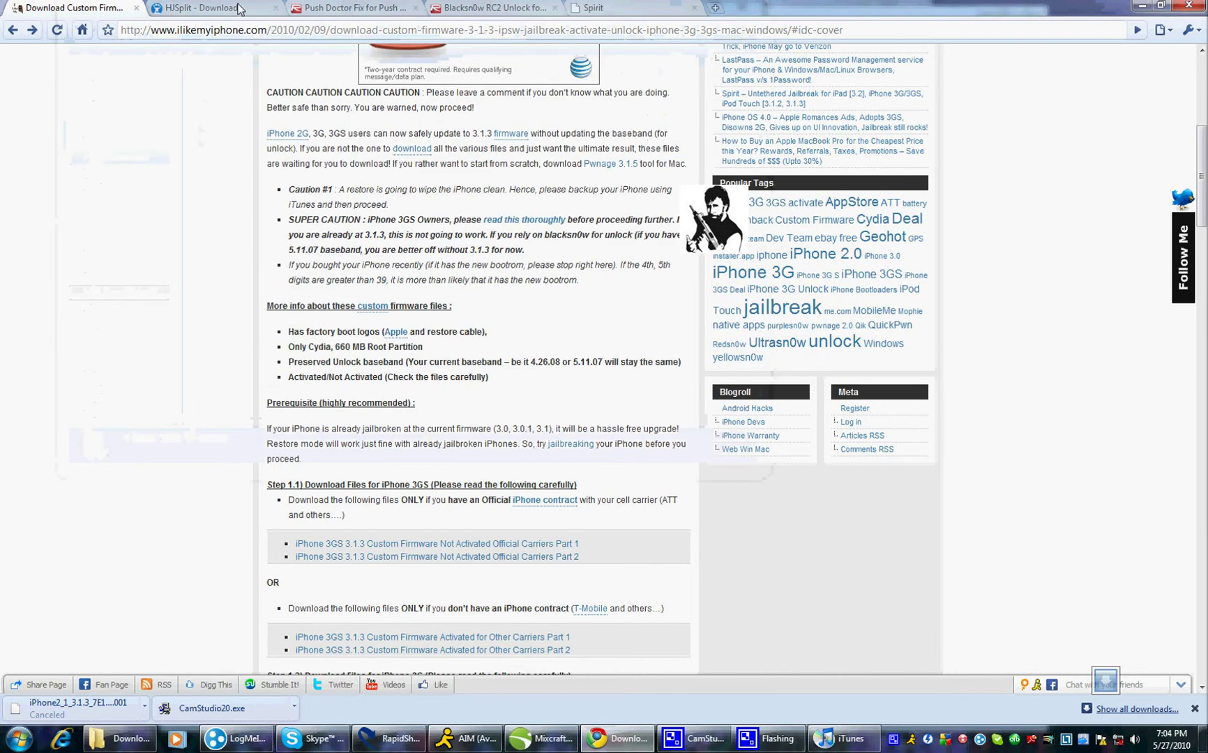
left_click(202, 8)
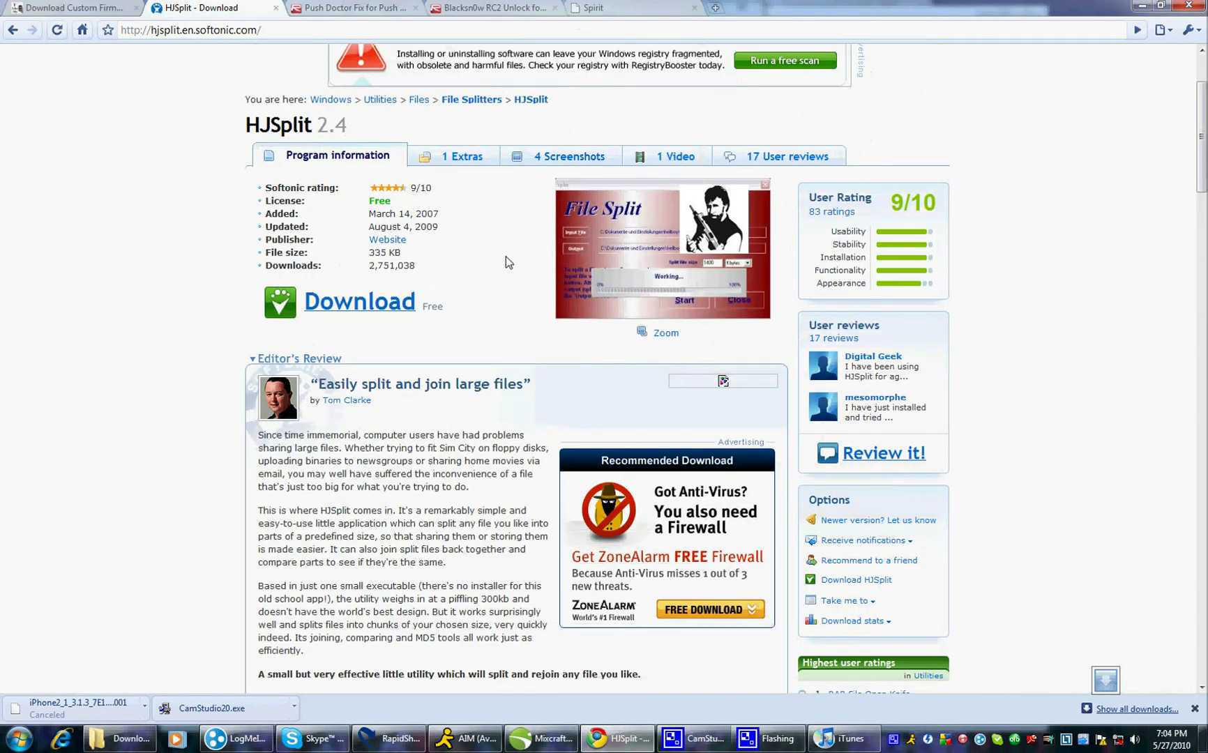
Step: Check the Softonic HJSplit 2.4 page address, then bring the Downloads folder forward
left_click(170, 36)
left_click(227, 123)
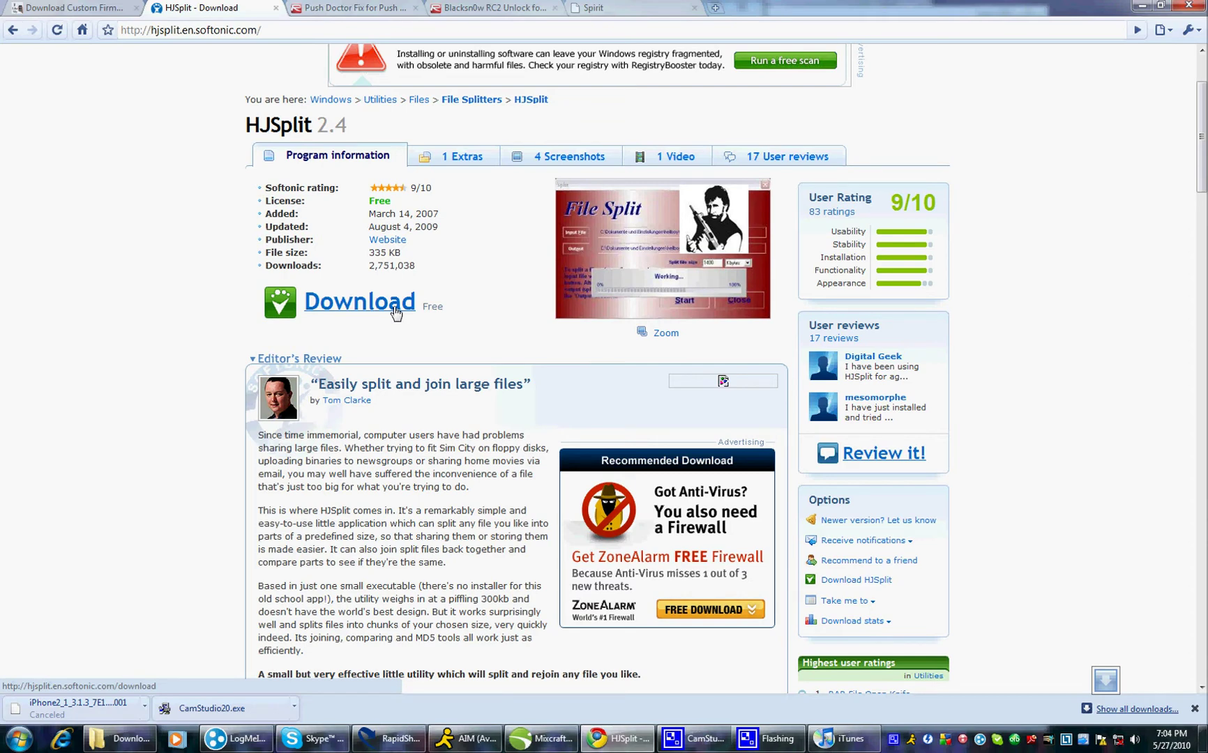
left_click(117, 738)
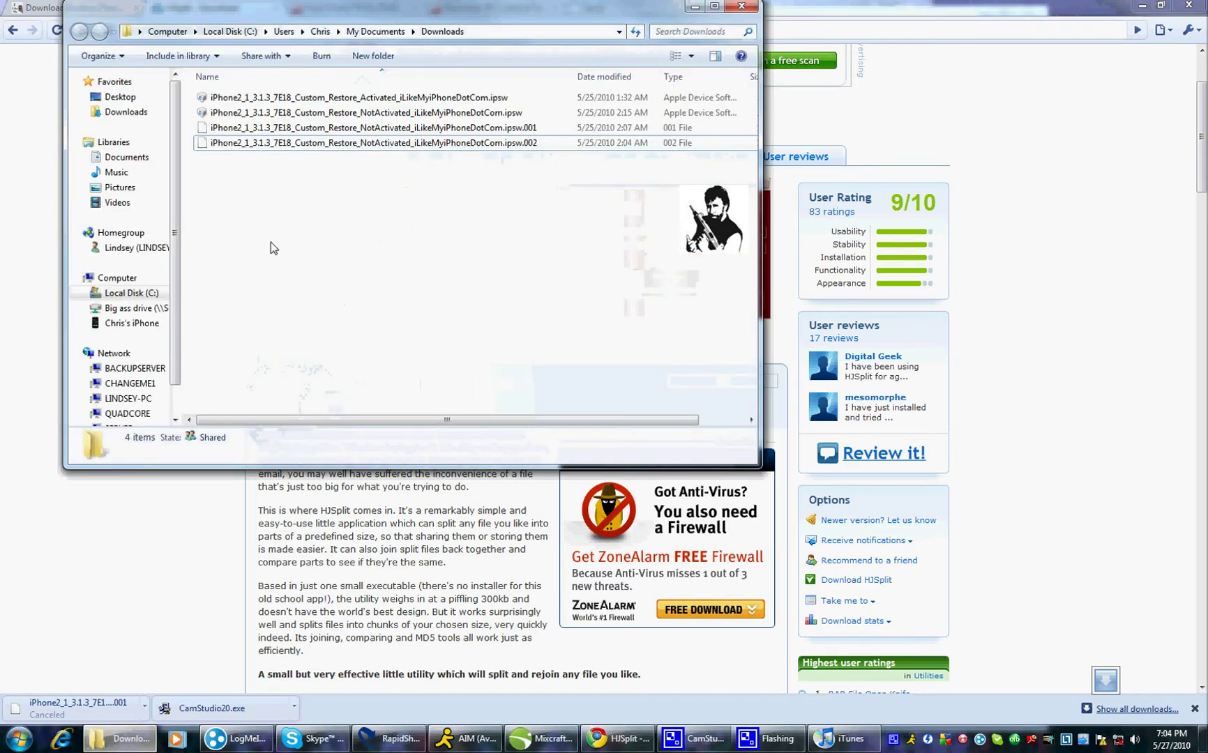
Step: Inspect the Activated and NotActivated 3.1.3 custom restore IPSW files, then return to iTunes
left_click(381, 99)
left_click(384, 113)
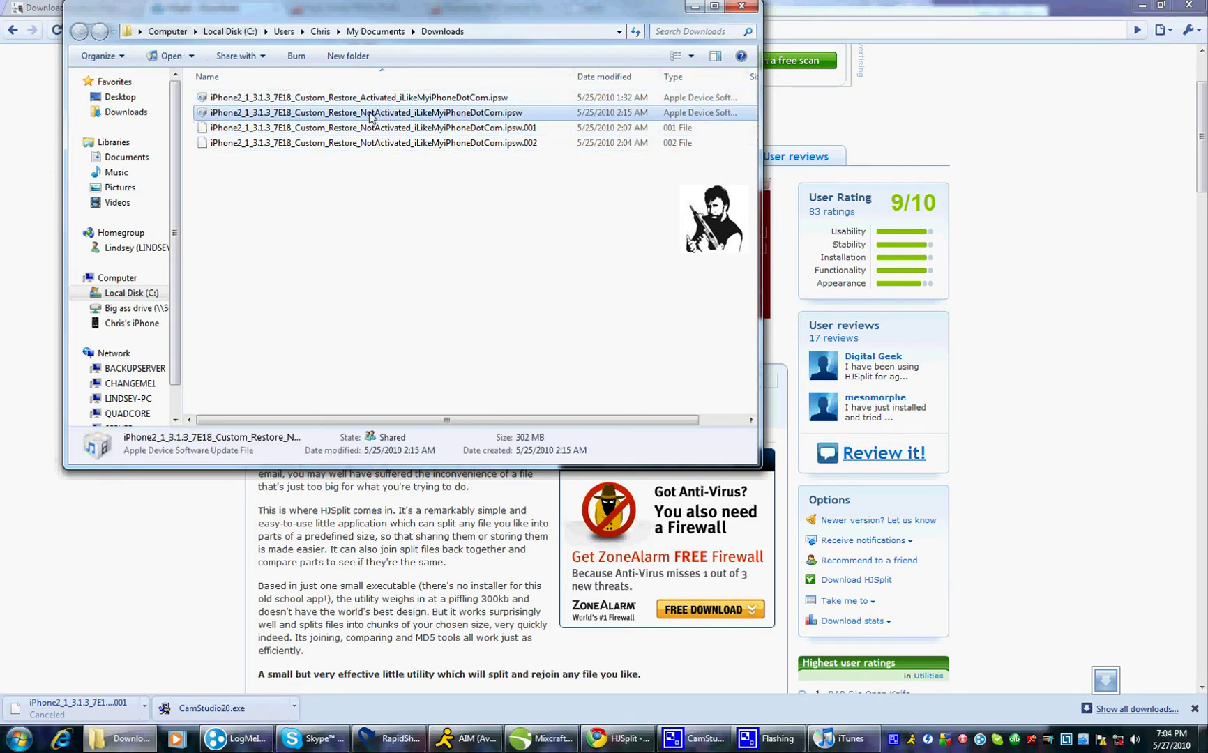
left_click_drag(573, 78, 569, 80)
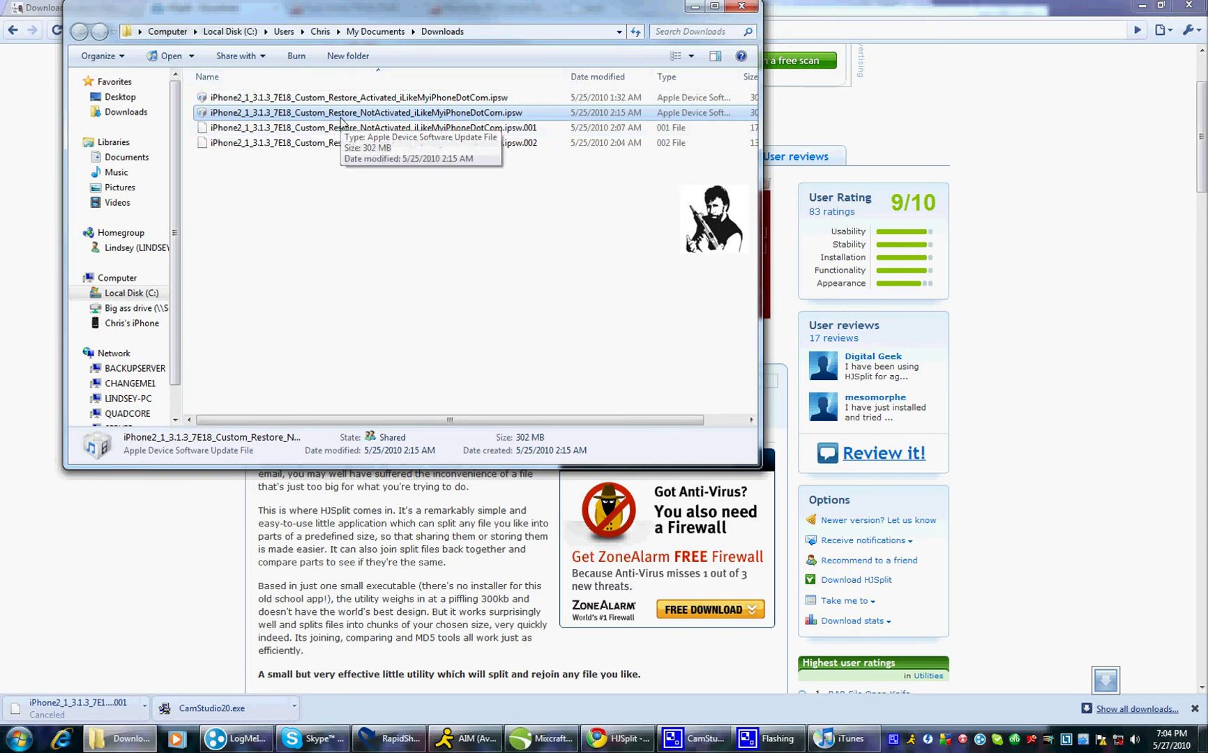
key("alt+Tab")
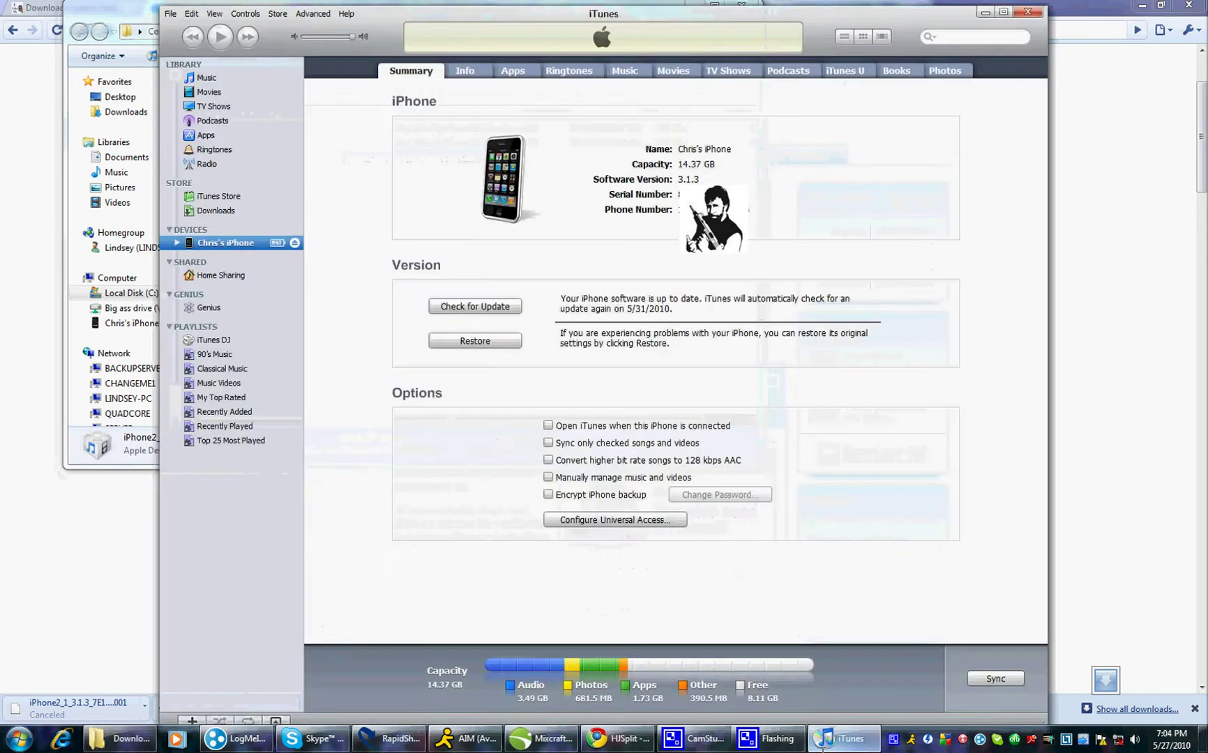
Step: Minimize the Downloads window to reveal the iPhone summary and start choosing a custom restore file
left_click(126, 10)
left_click(694, 8)
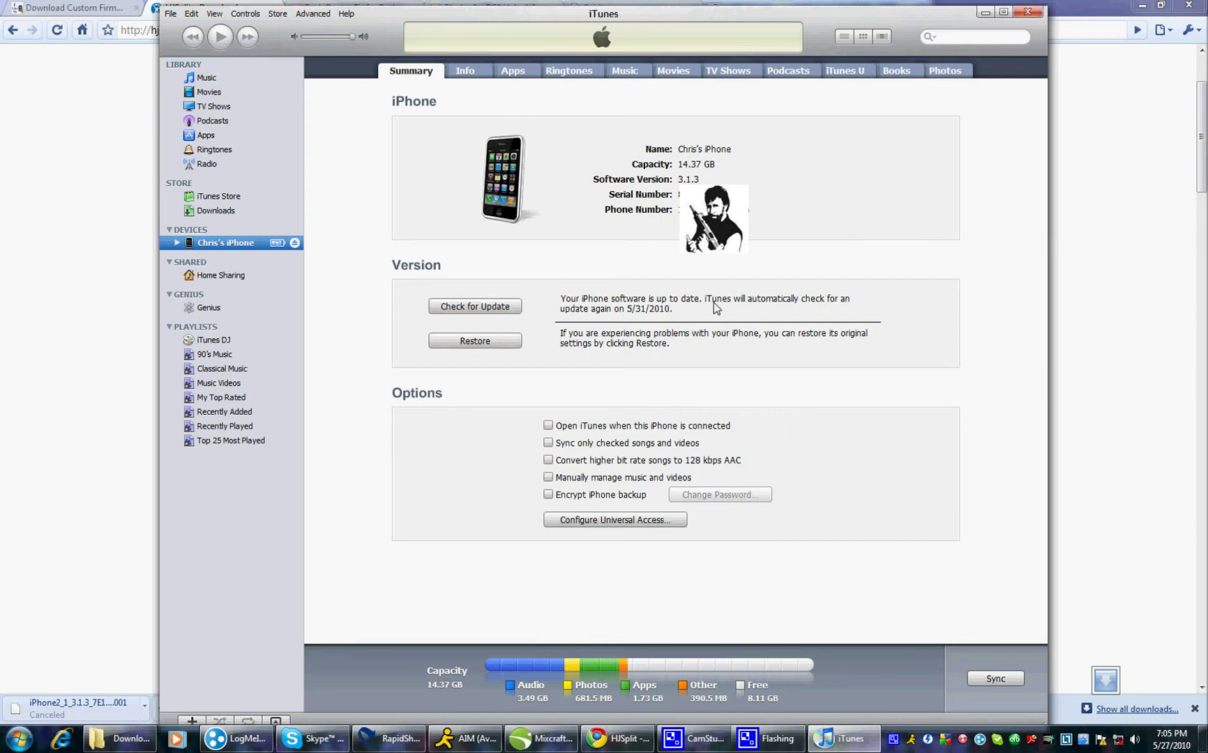
left_click(475, 341, "shift")
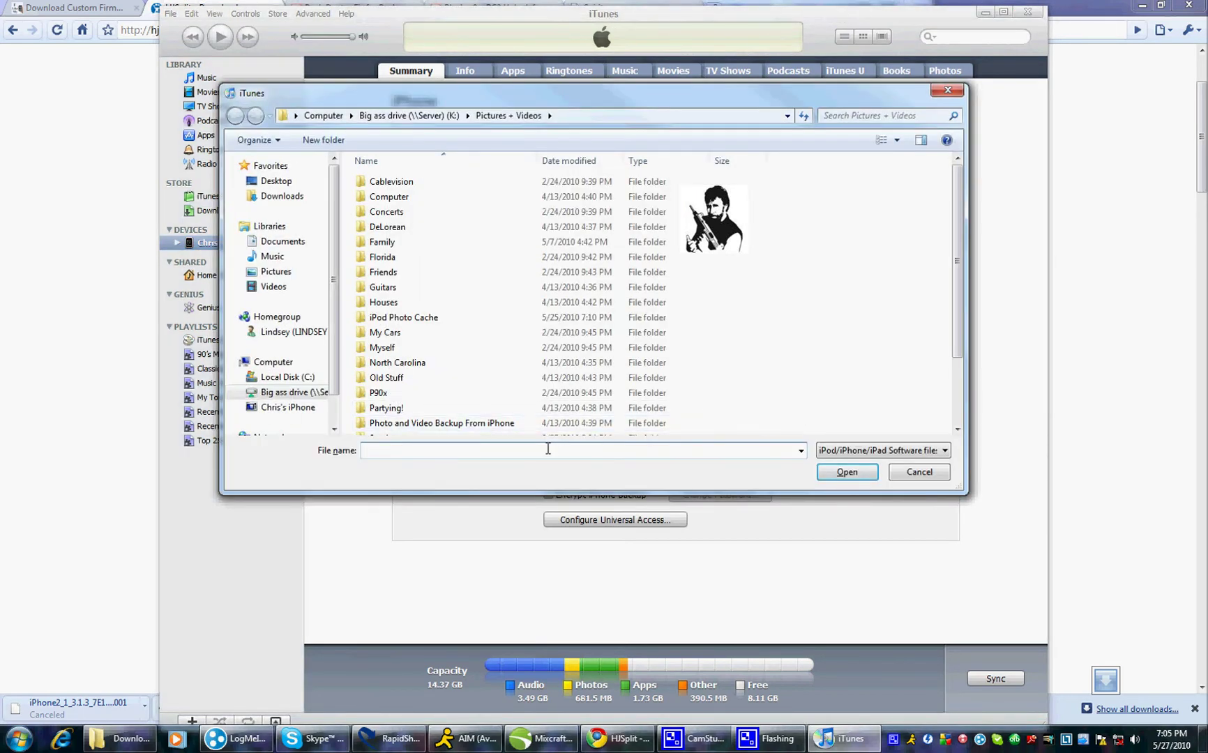
Step: Browse the firmware picker to the pasted Downloads path, then cancel without restoring
type("C:\\Users\\Chris\\Documents\\Downloads")
left_click(847, 472)
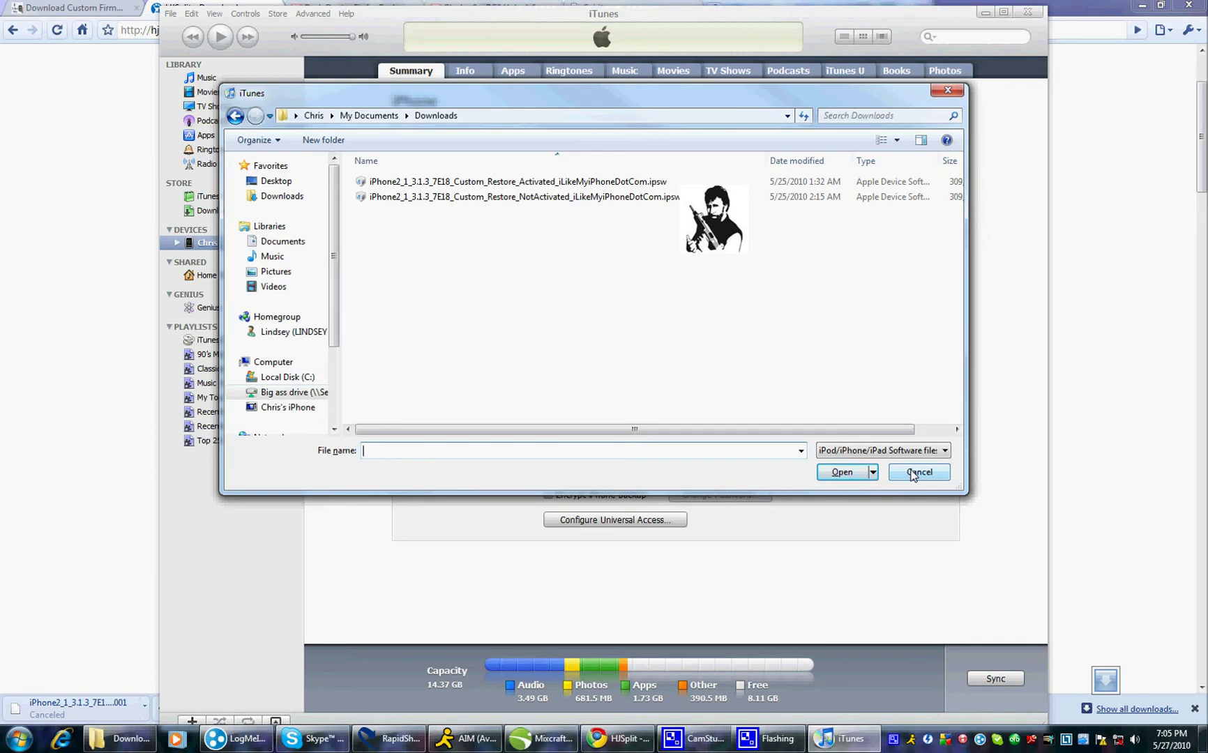
left_click(919, 472)
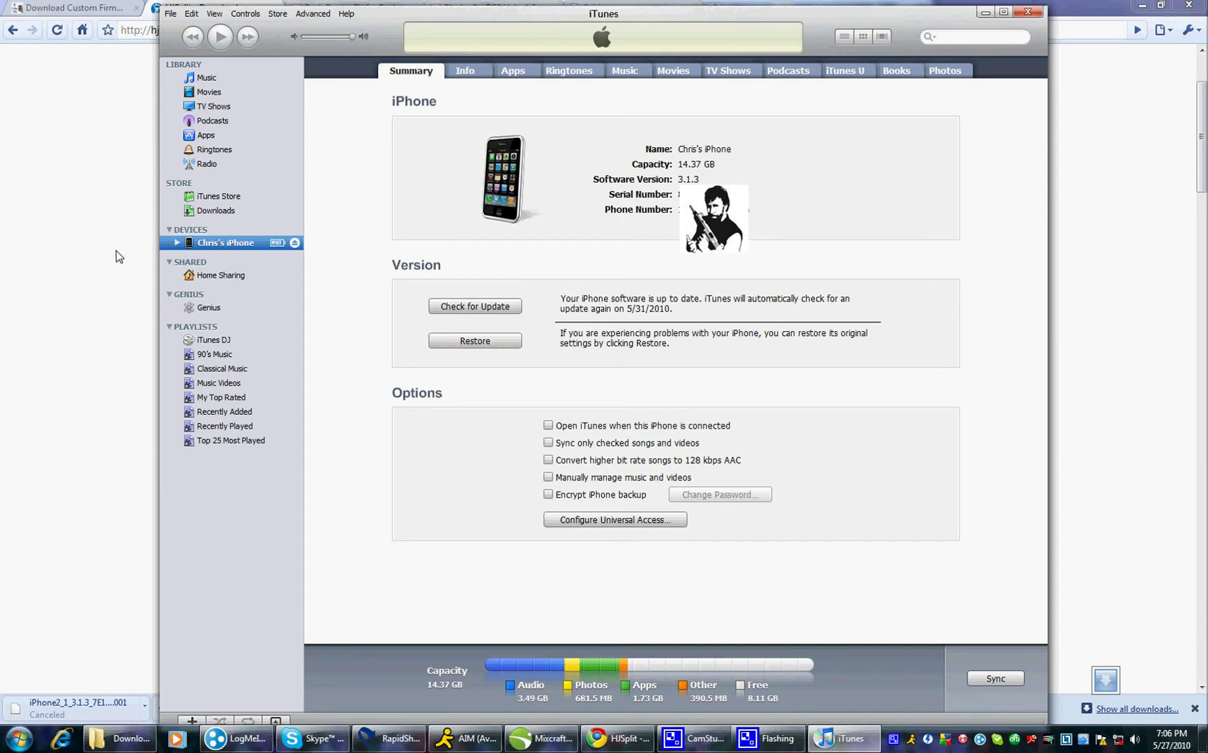
Step: Bring Chrome's HJSplit 2.4 page back in front of iTunes
left_click(98, 220)
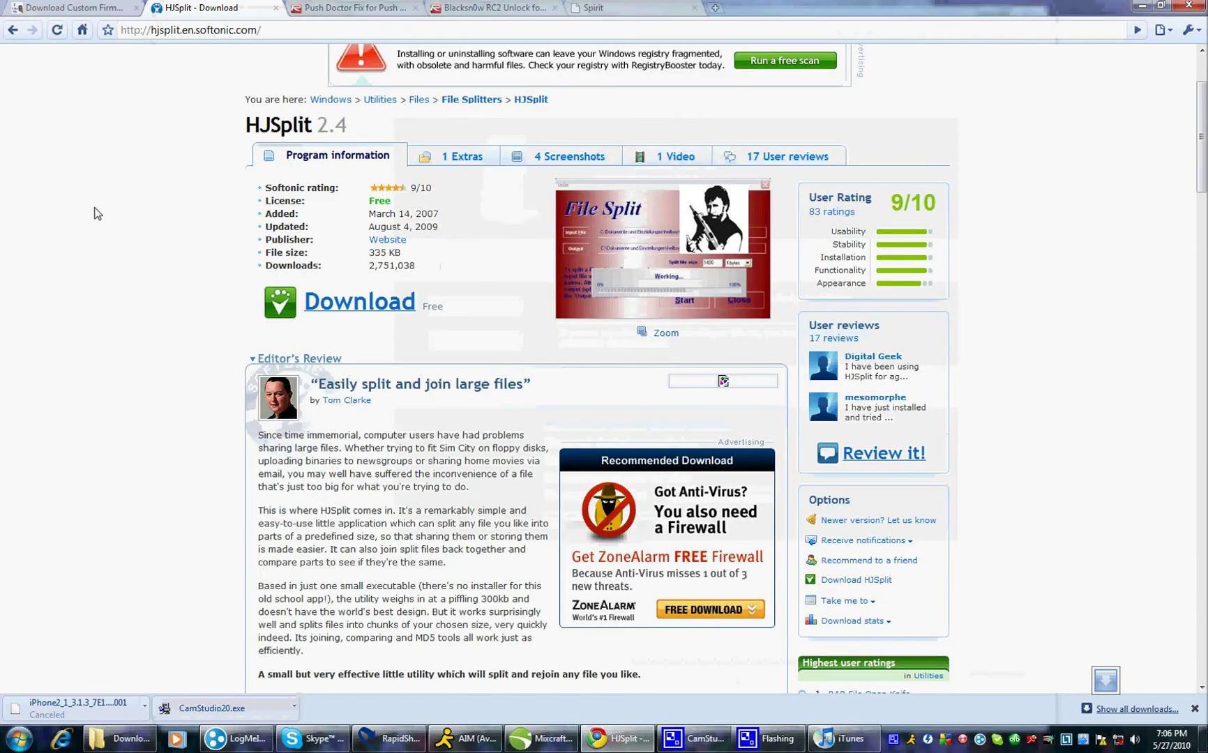
Step: Glance over the blacksn0w RC2 unlock guide tab
left_click(510, 11)
scroll(412, 178, "up", 5)
scroll(374, 158, "down", 4)
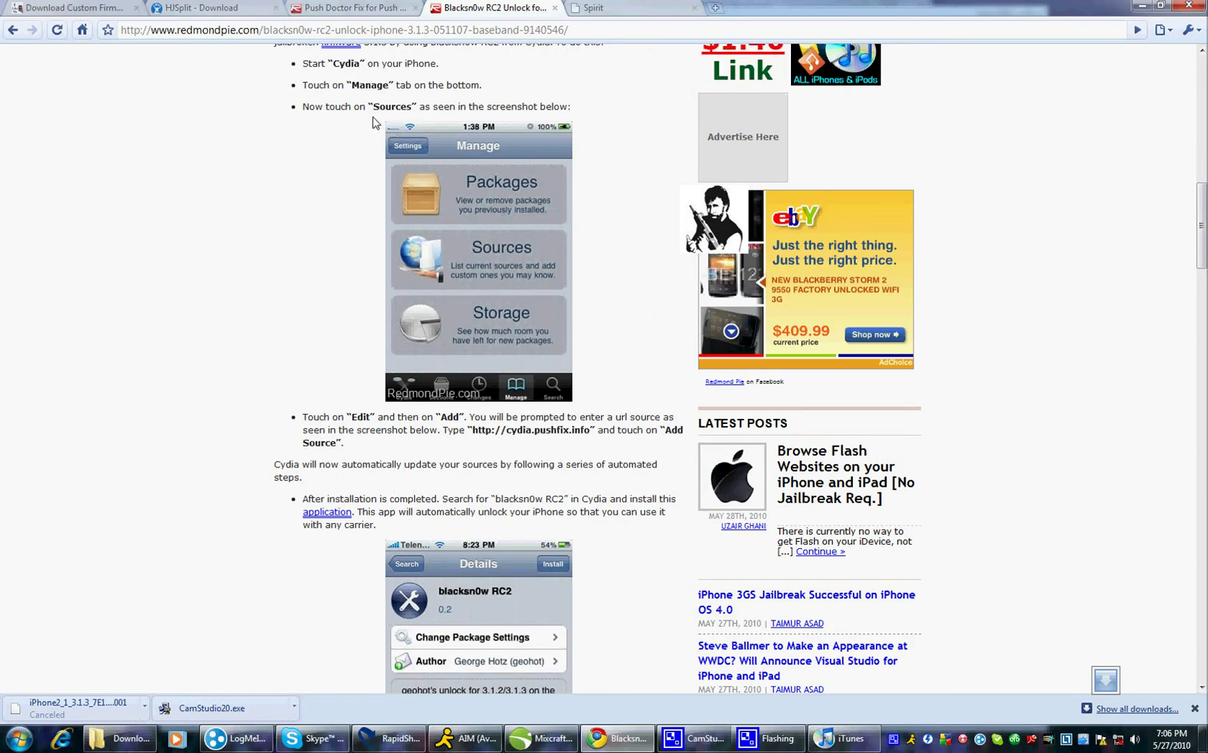
Step: Review the Spirit jailbreak page's requirements and downloads, then return to the blacksn0w guide
left_click(593, 8)
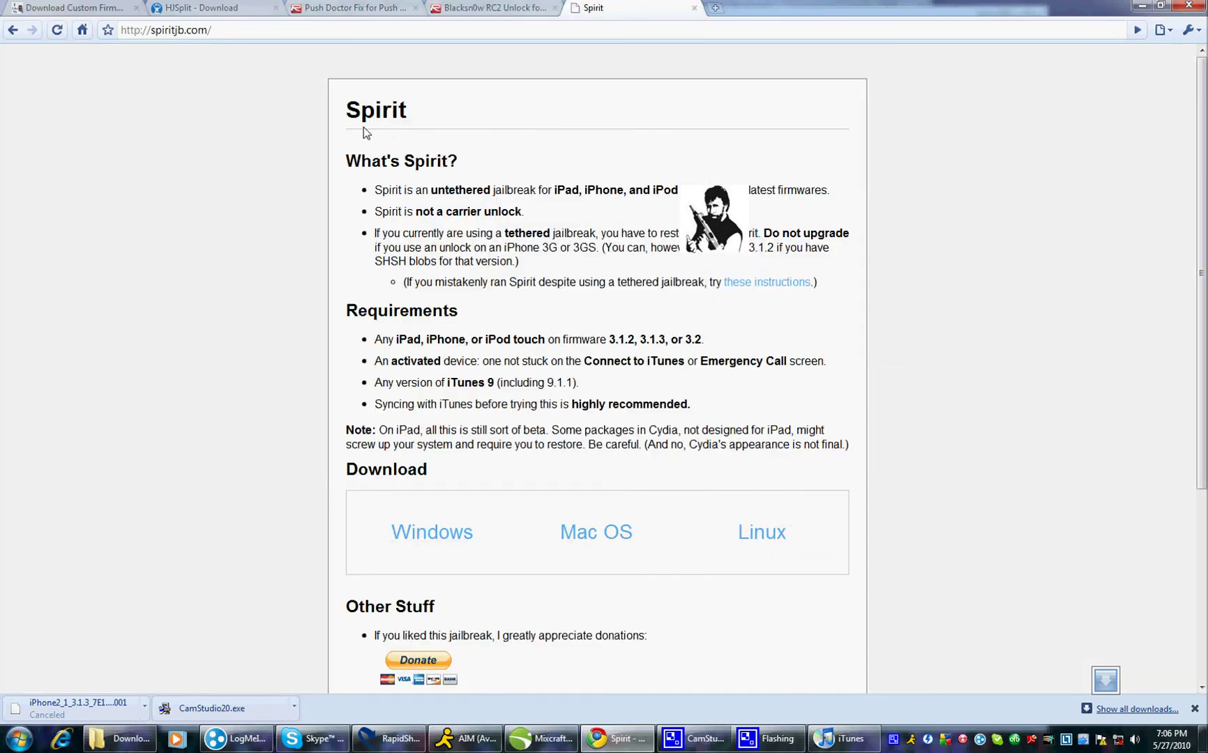
mouse_move(346, 111)
left_mouse_down()
mouse_move(386, 136)
mouse_move(388, 113)
mouse_move(342, 116)
mouse_move(352, 124)
left_mouse_up()
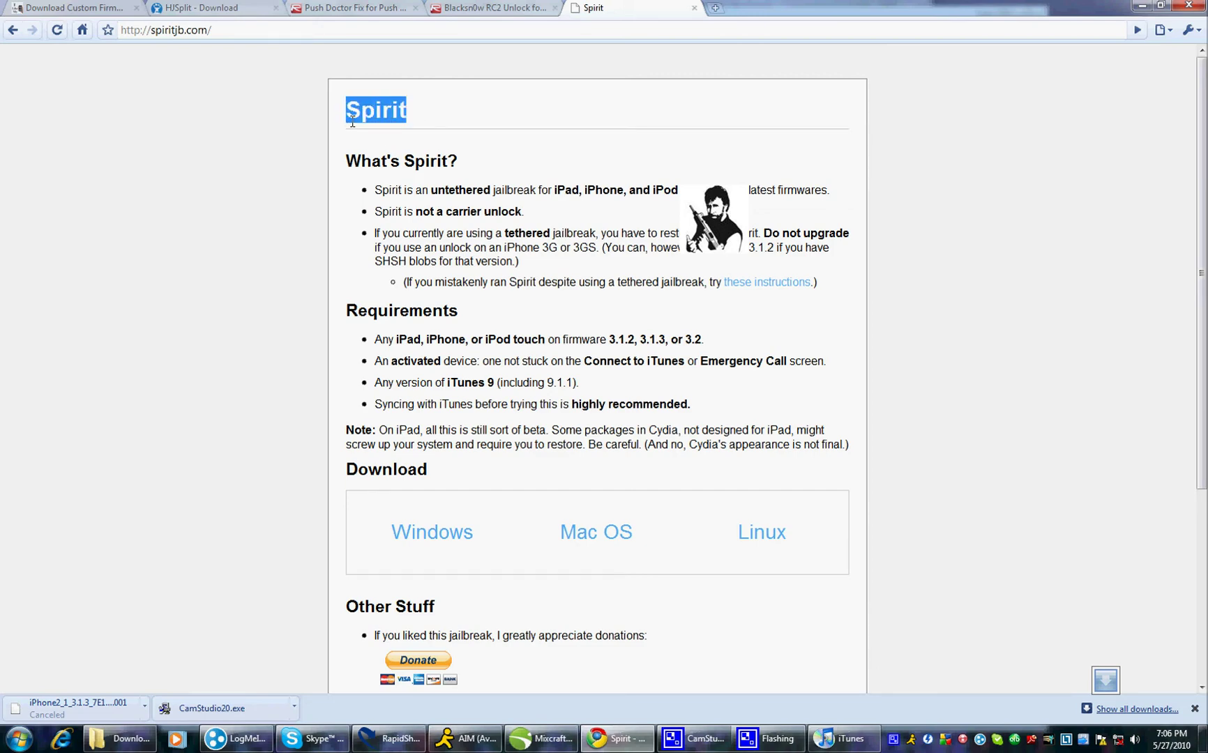
left_click(353, 123)
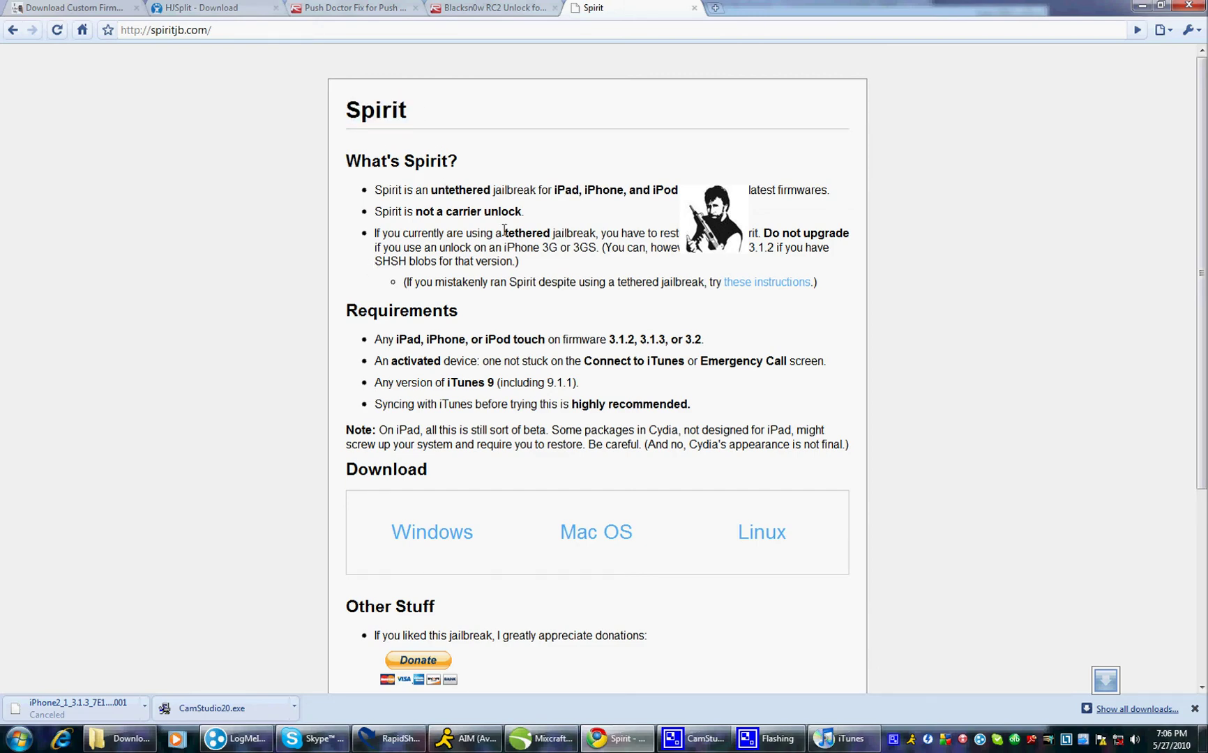
scroll(504, 231, "down", 2)
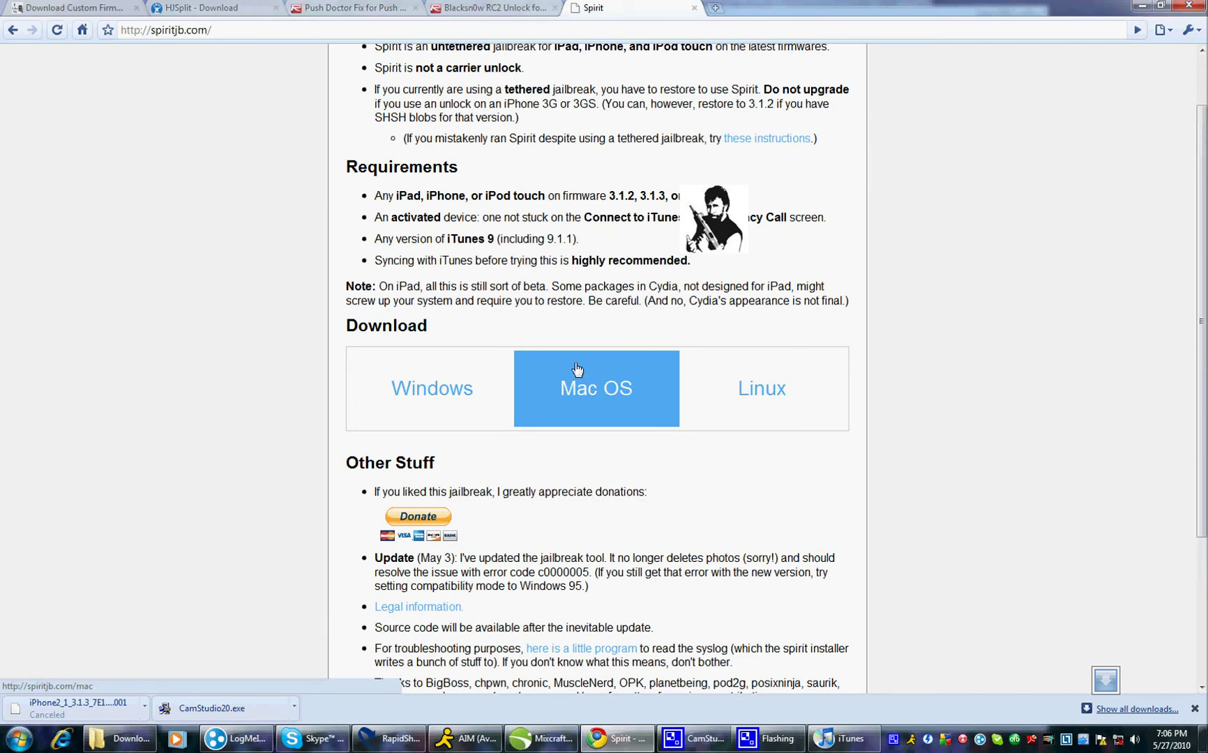
scroll(572, 349, "up", 2)
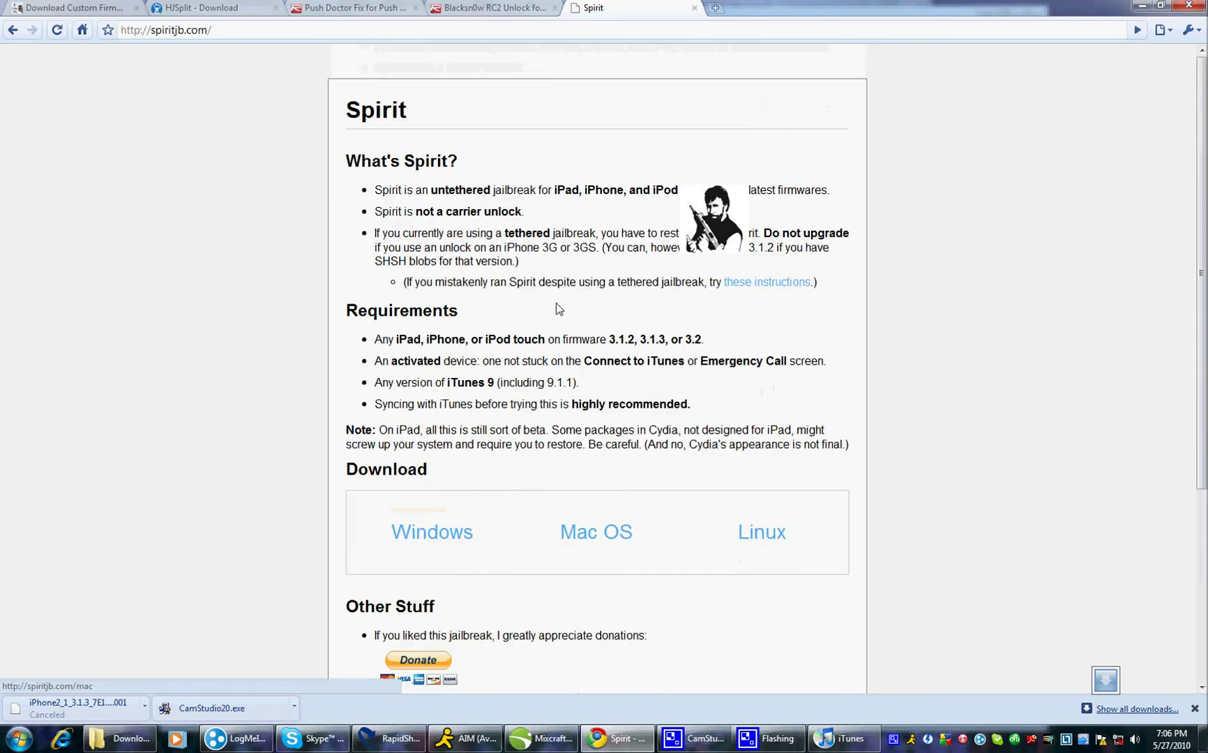
left_click(524, 9)
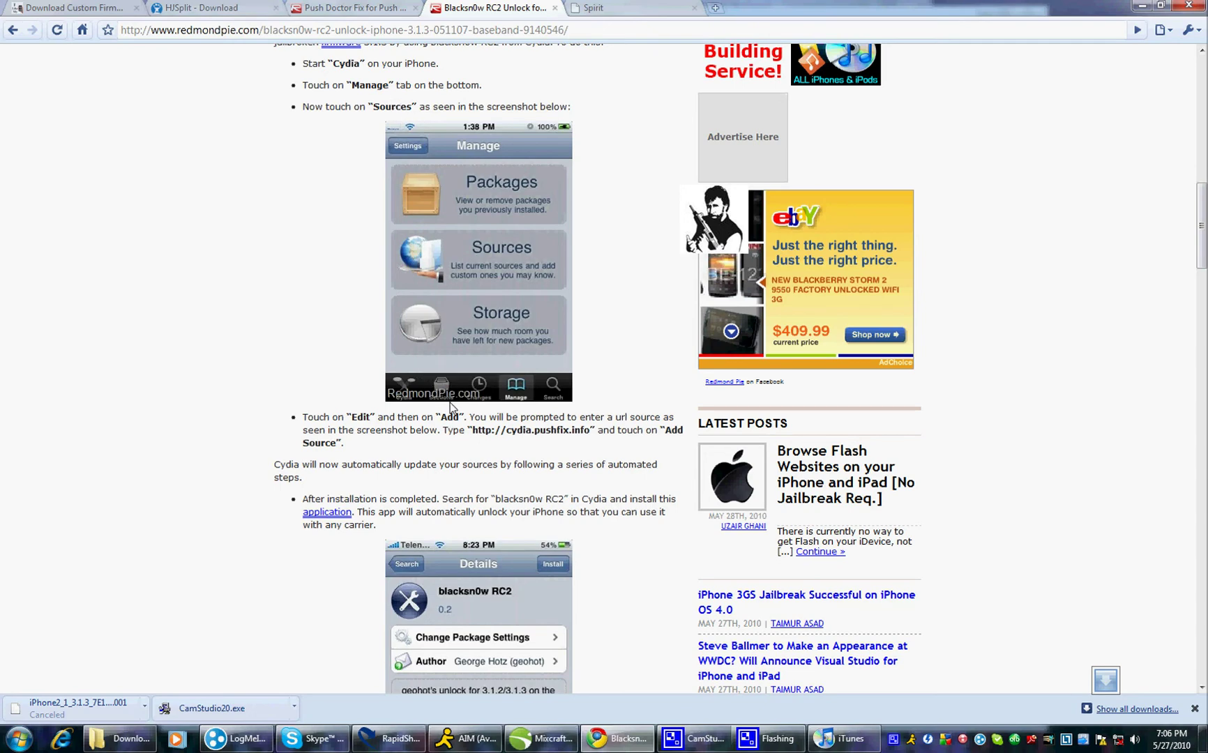
Step: Go over the blacksn0w RC2 steps, highlighting the cydia.pushfix.info source, then open the Push Doctor article
scroll(491, 286, "down", 4)
scroll(491, 286, "up", 2)
scroll(491, 286, "up", 1)
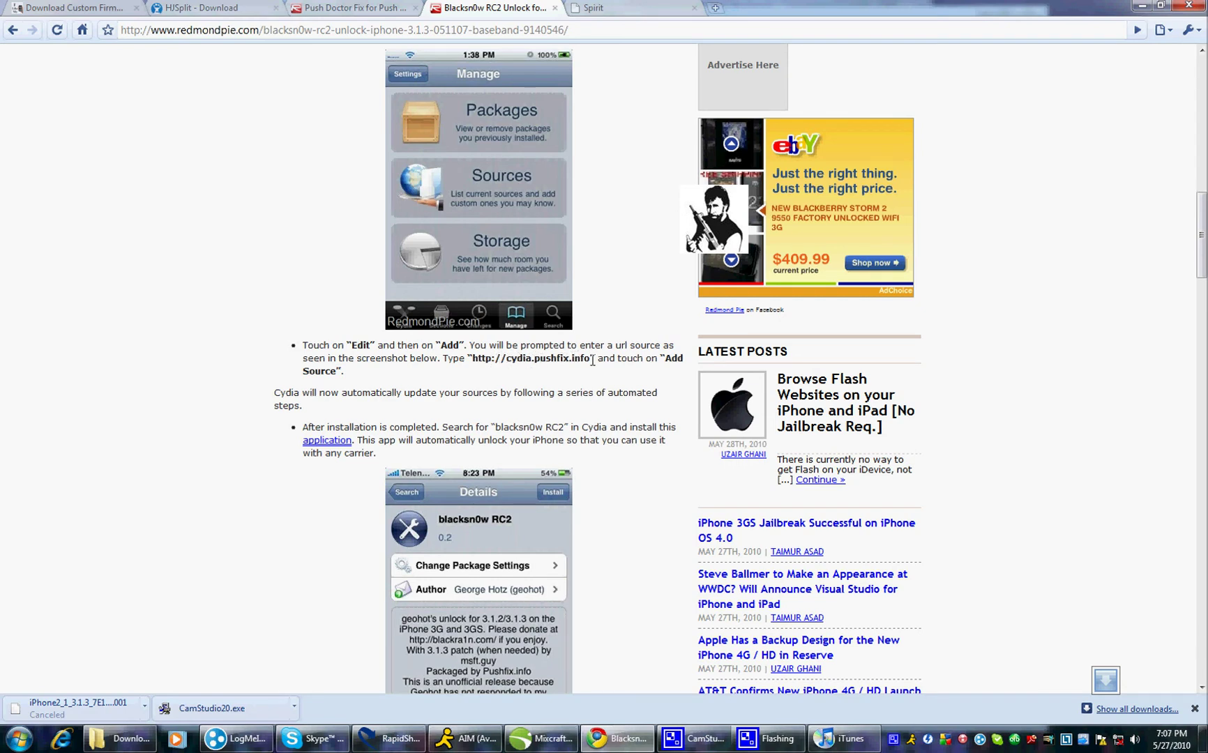
left_click_drag(592, 361, 469, 351)
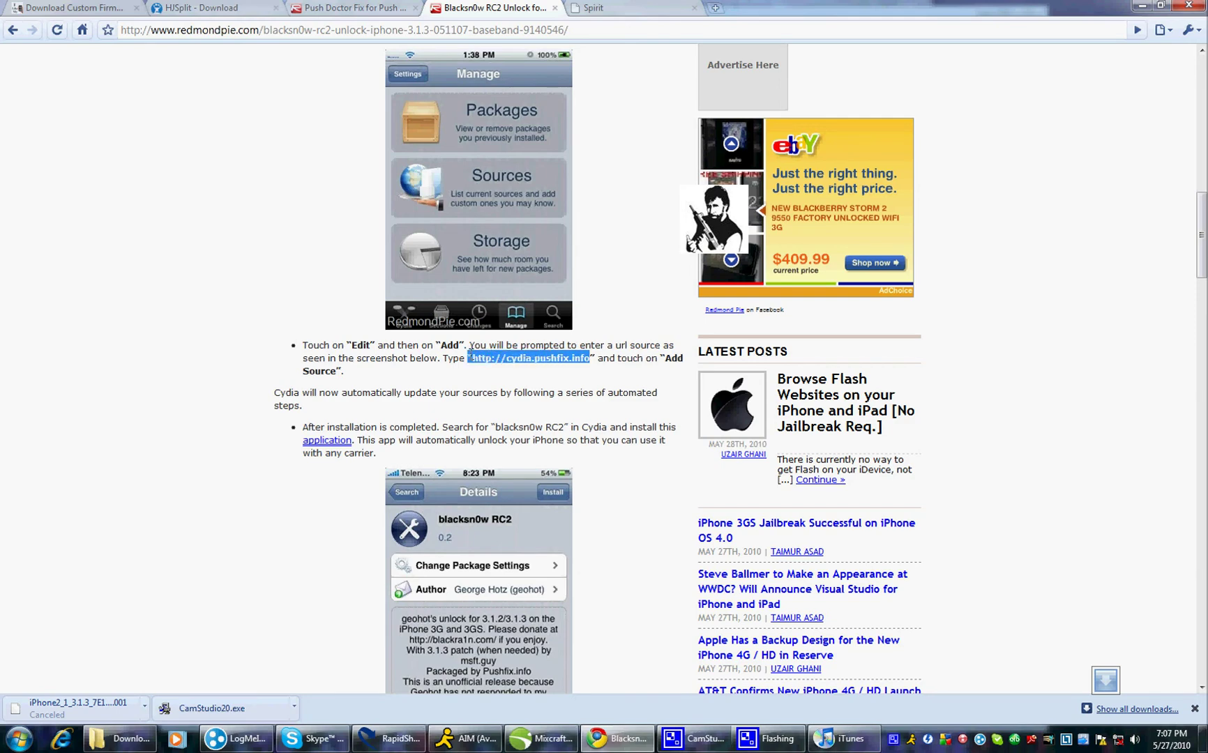
left_click(488, 368)
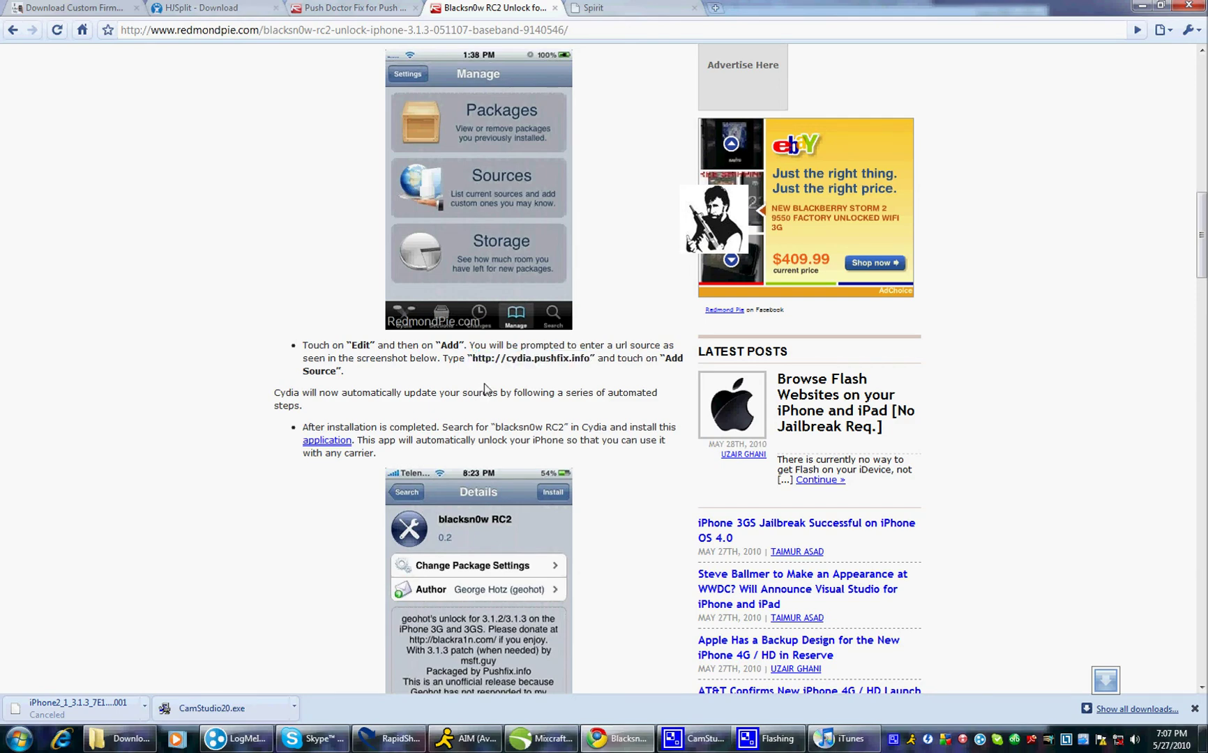
scroll(485, 389, "down", 5)
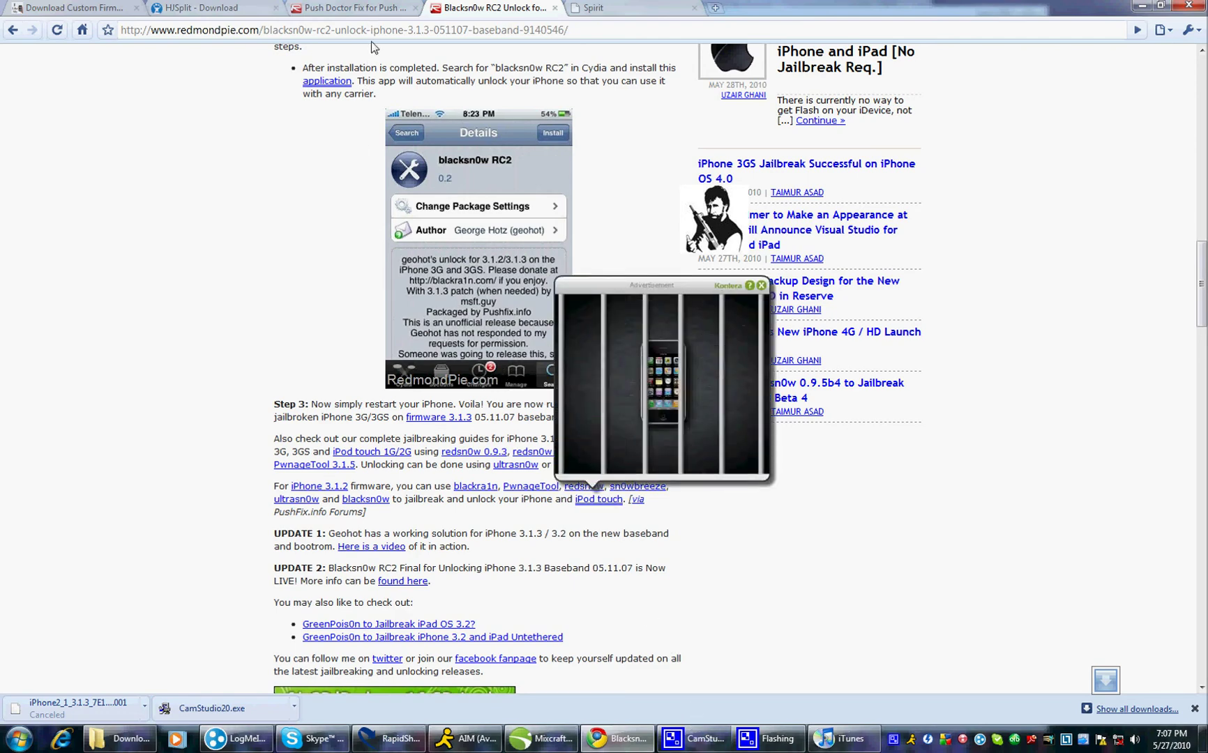
left_click(352, 8)
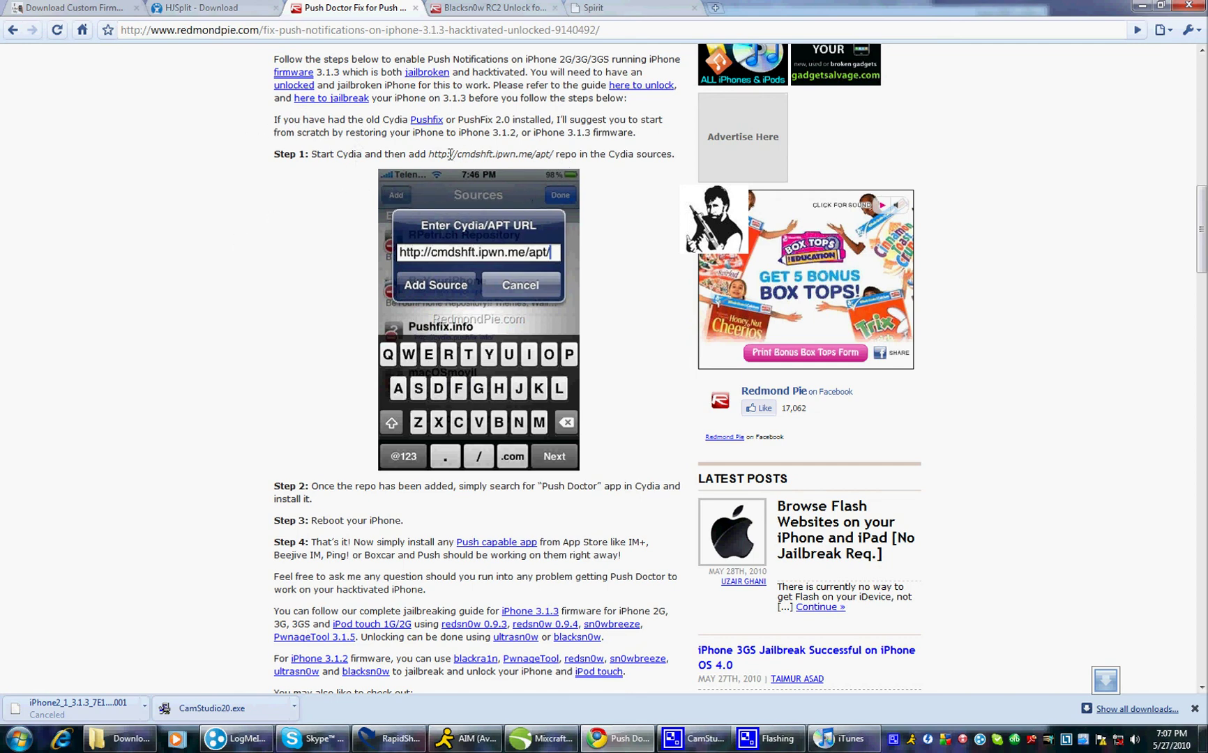
left_click_drag(427, 152, 464, 153)
left_click(270, 228)
scroll(558, 309, "up", 10)
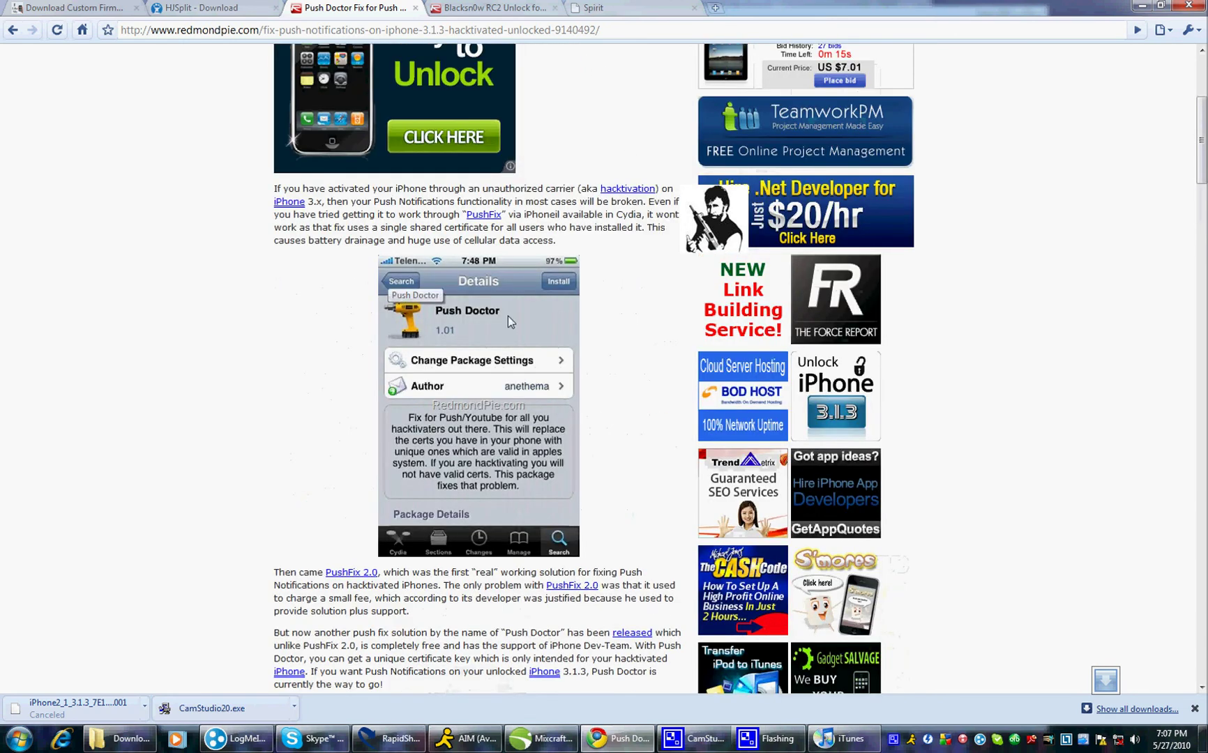
scroll(570, 360, "down", 2)
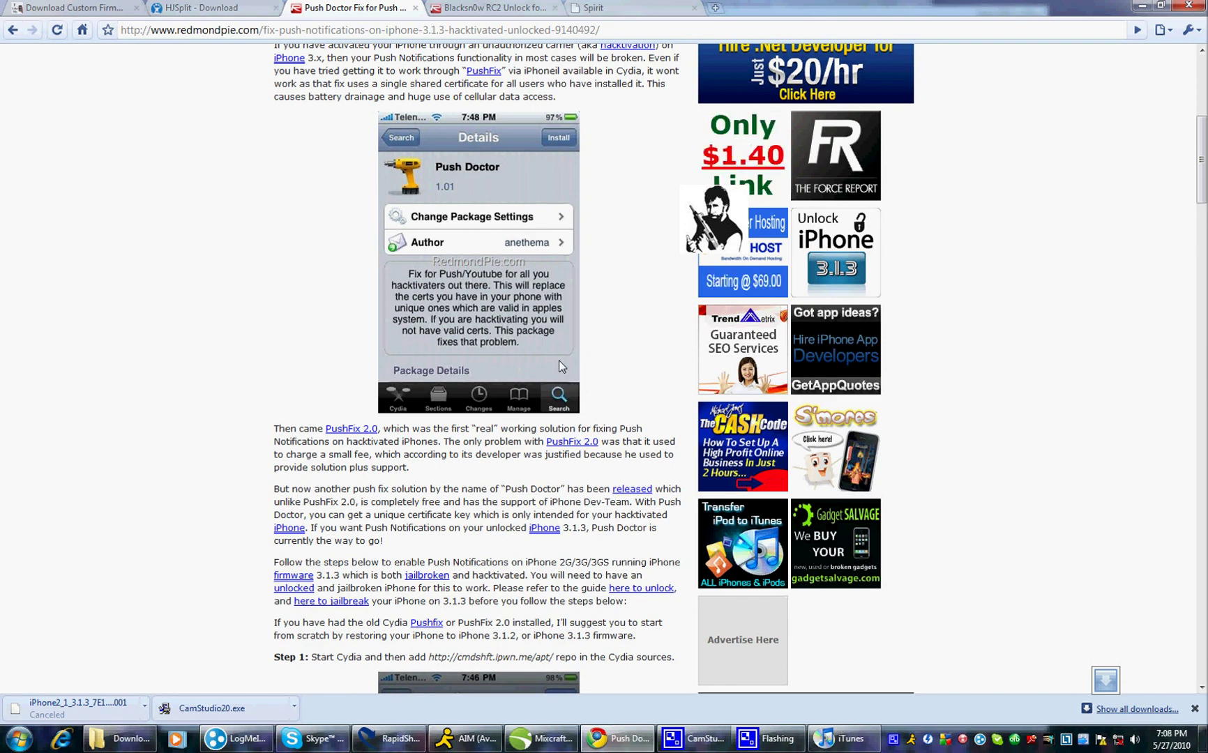
scroll(559, 360, "down", 4)
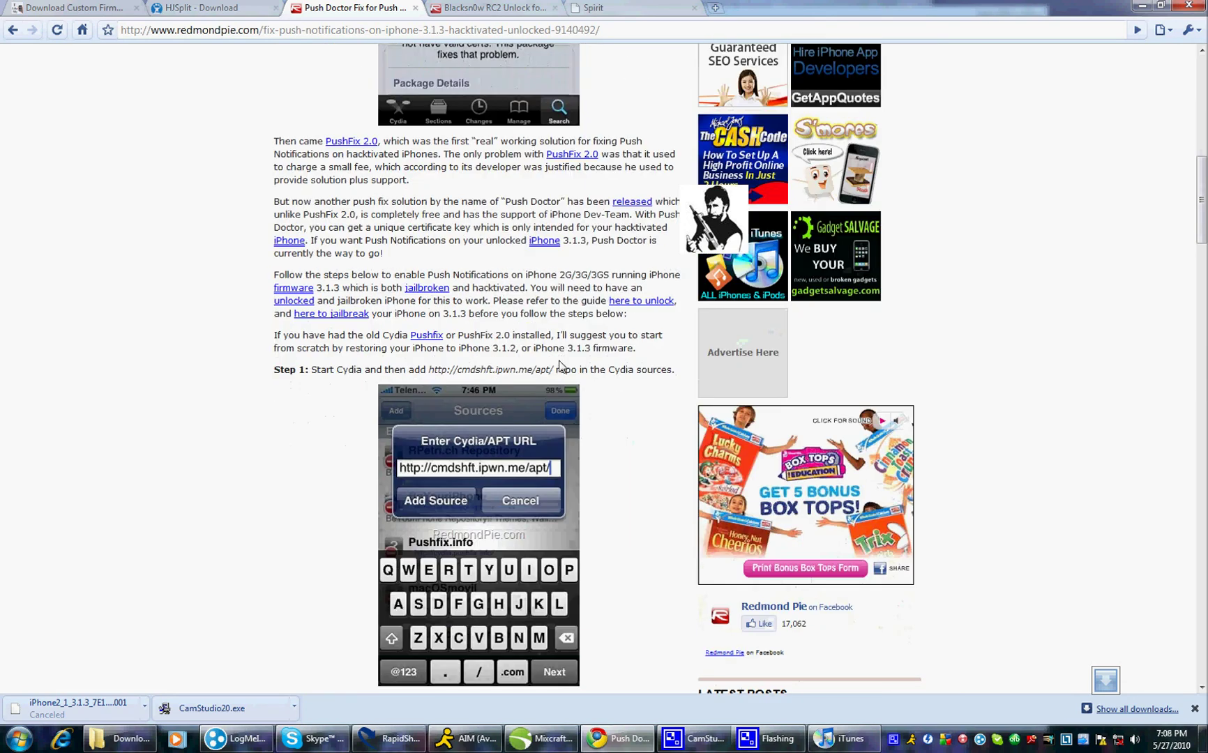
scroll(560, 363, "down", 2)
left_click(845, 738)
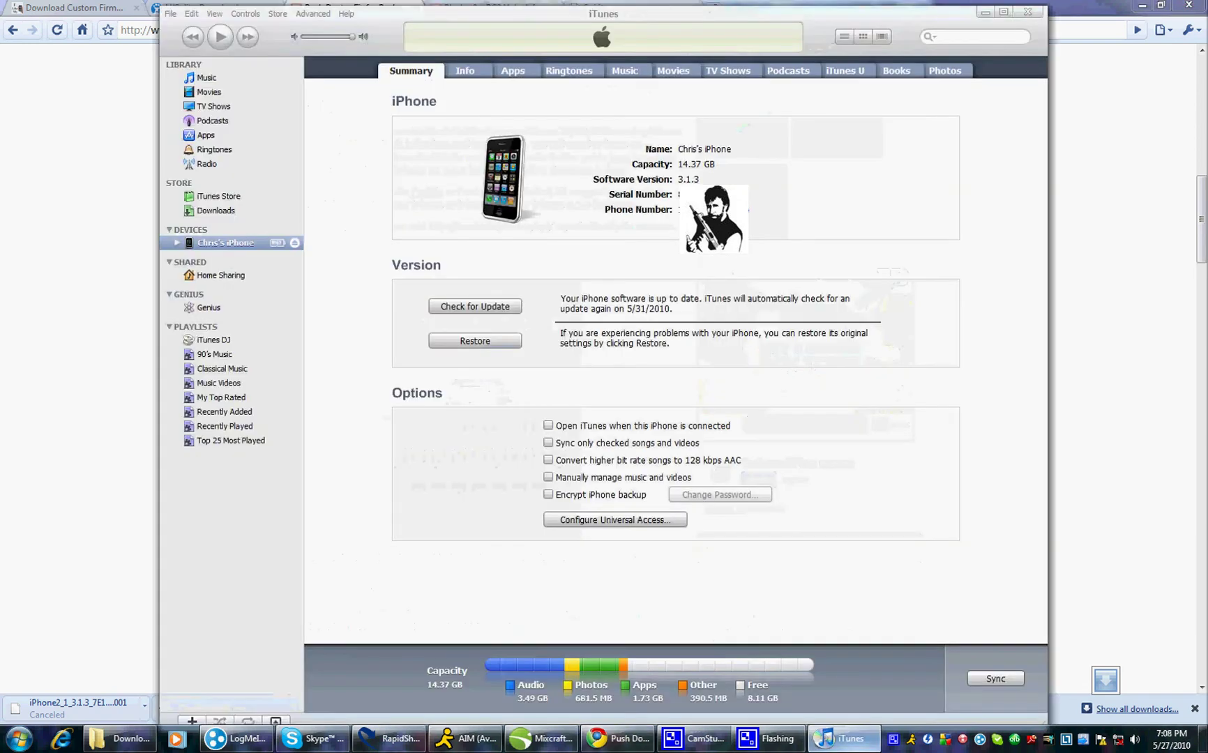
left_click(854, 748)
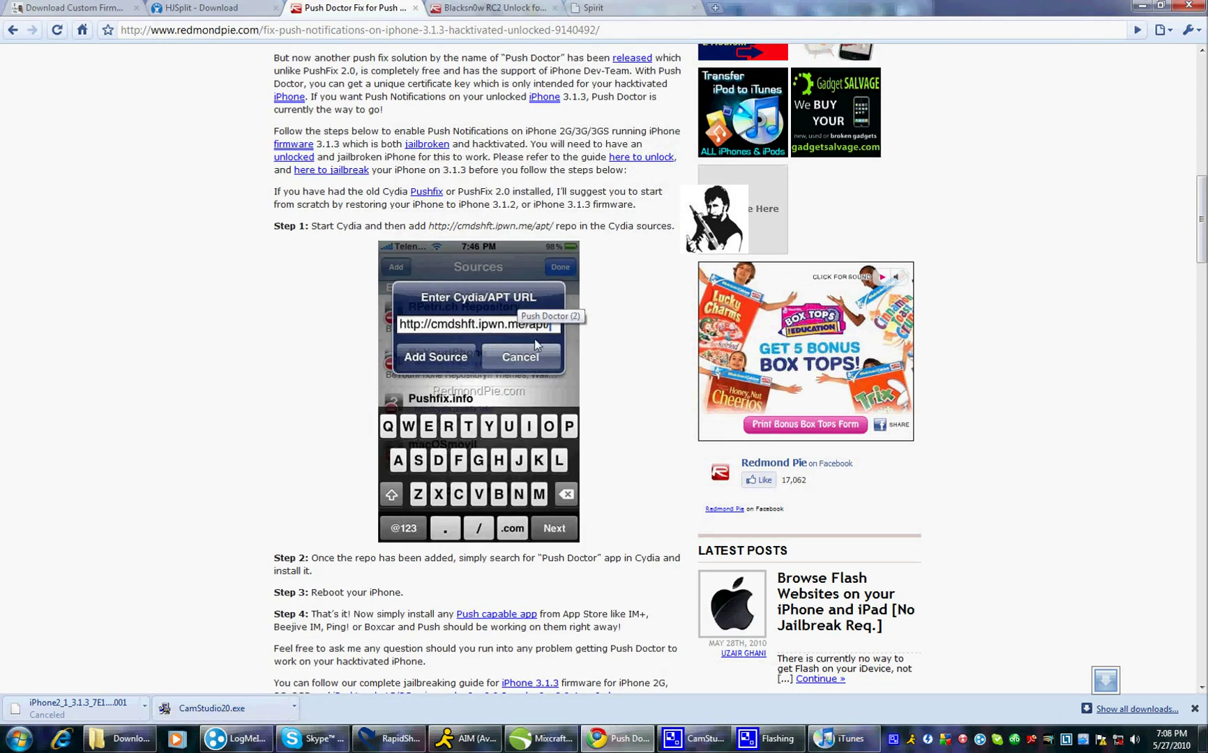
scroll(536, 387, "up", 2)
scroll(536, 387, "up", 3)
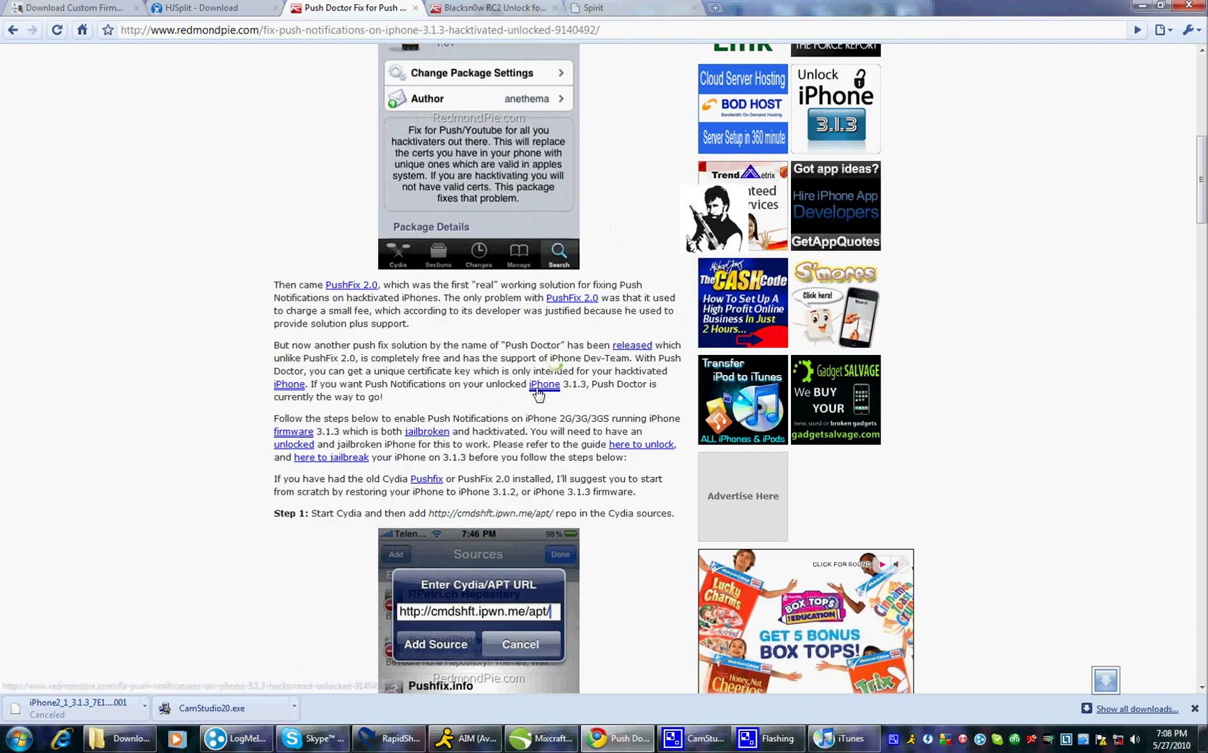
scroll(537, 387, "down", 4)
scroll(537, 393, "down", 1)
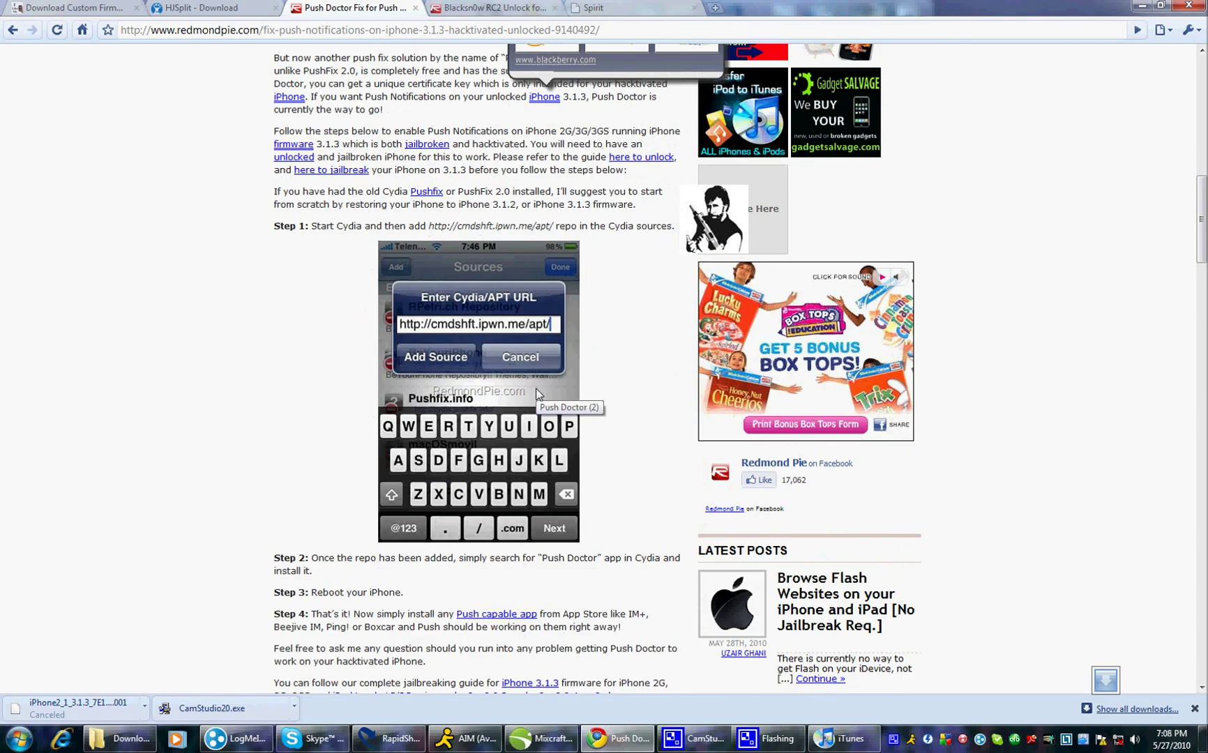
scroll(516, 411, "down", 3)
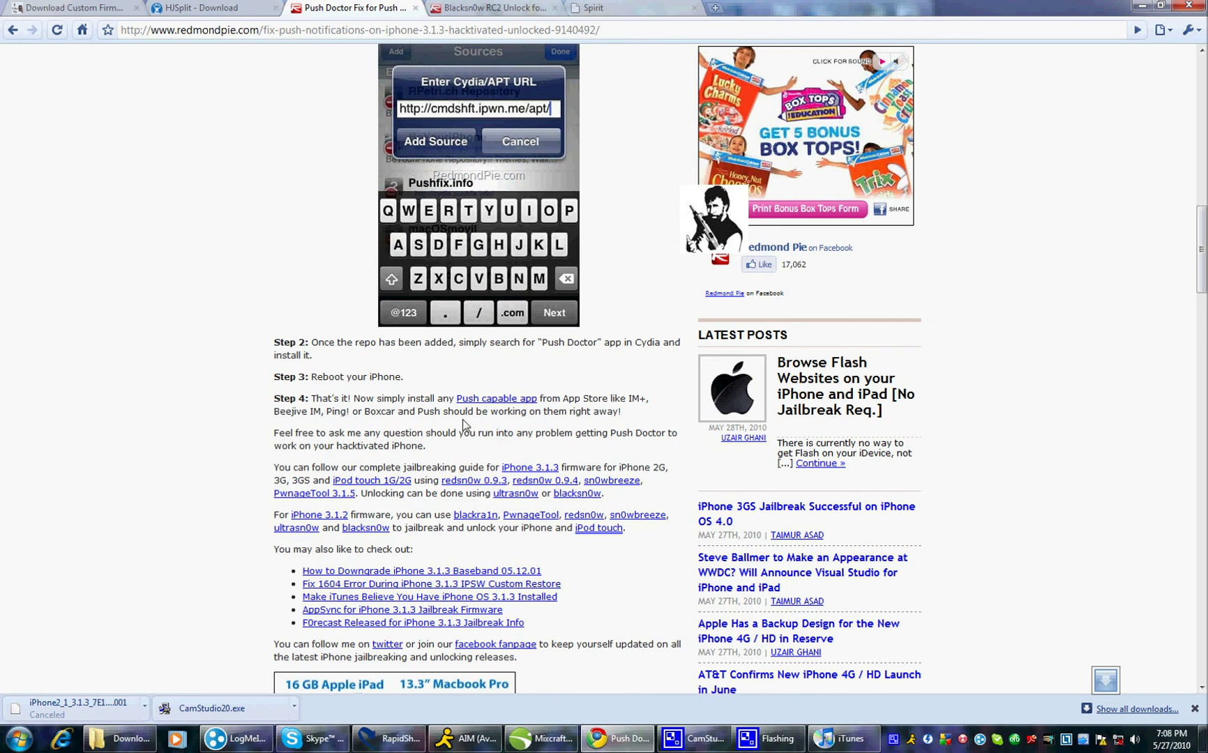
mouse_move(850, 734)
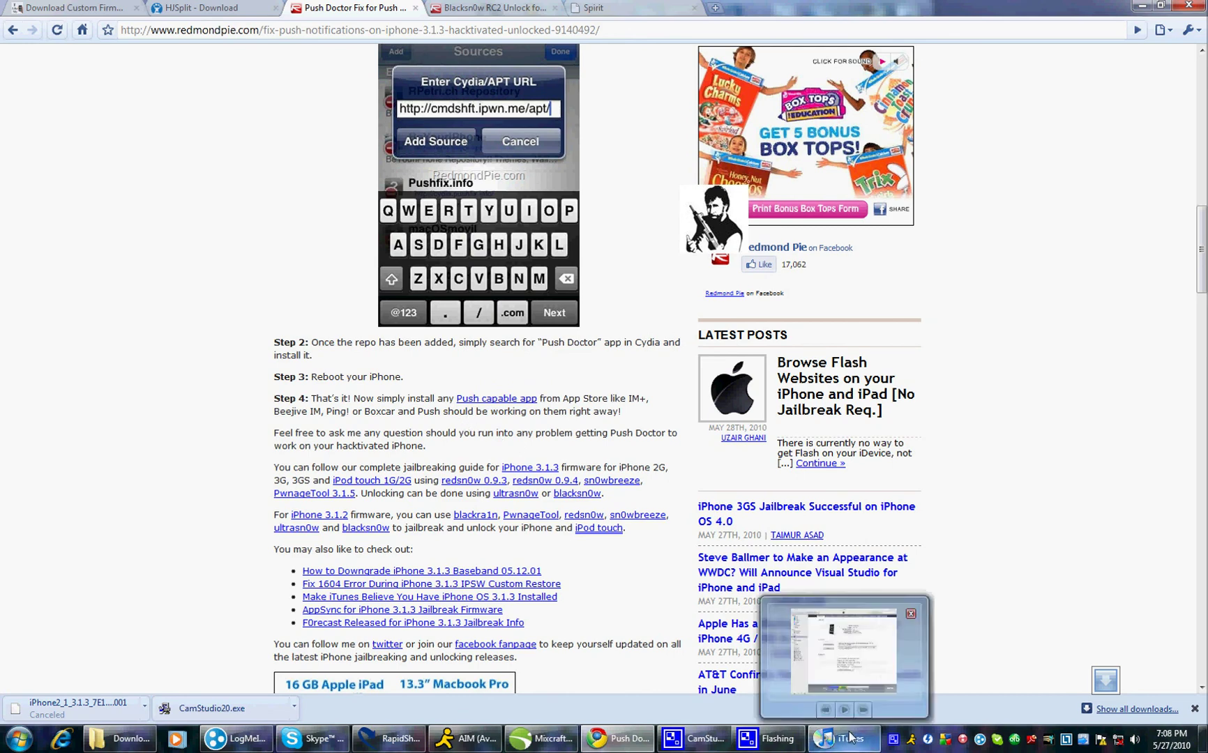